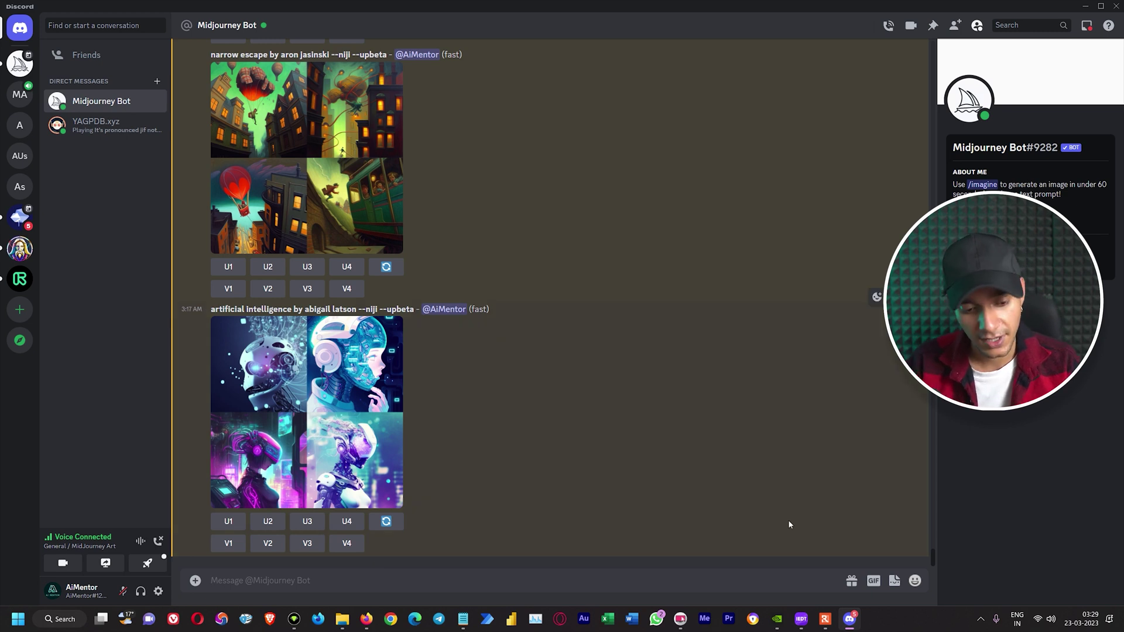
Send the Midjourney prompt 'a portugese tile pattern --upbeta' with /imagine.
{"action": "type", "text": "/imagine"}
{"action": "key", "text": "Tab"}
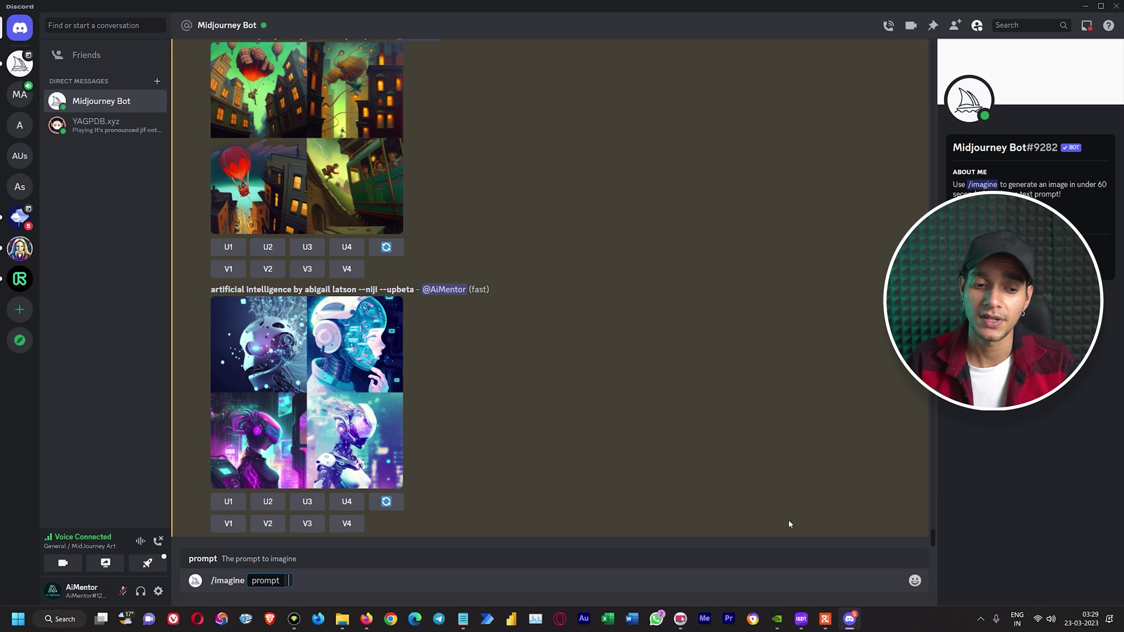
{"action": "type", "text": "a po"}
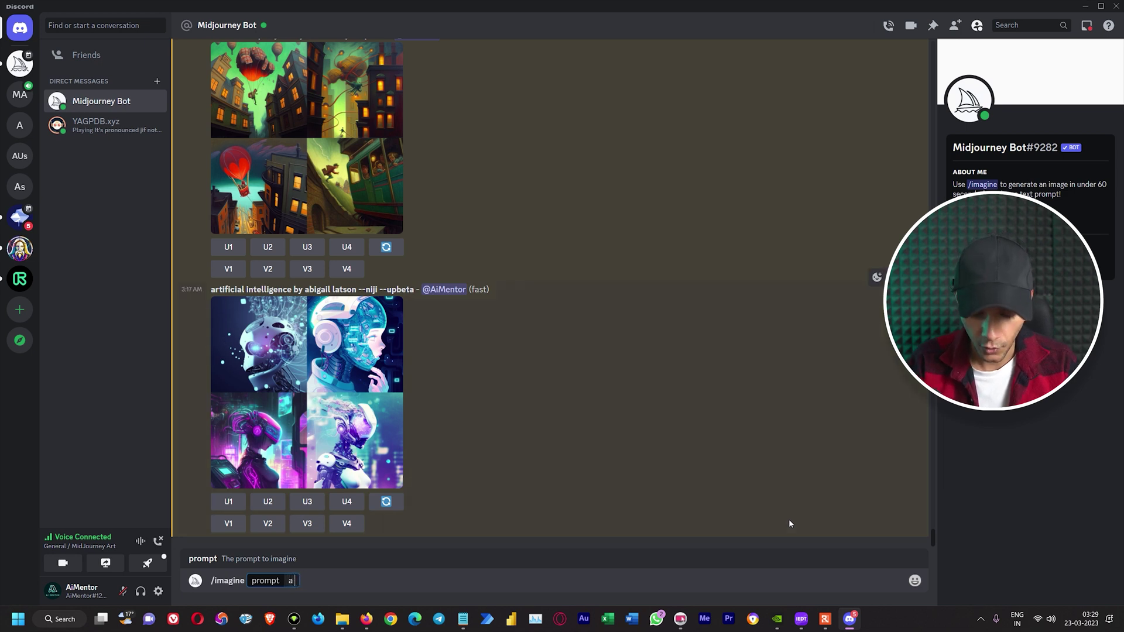
{"action": "type", "text": "rtugese tile pattern --upbeta"}
{"action": "key", "text": "Return"}
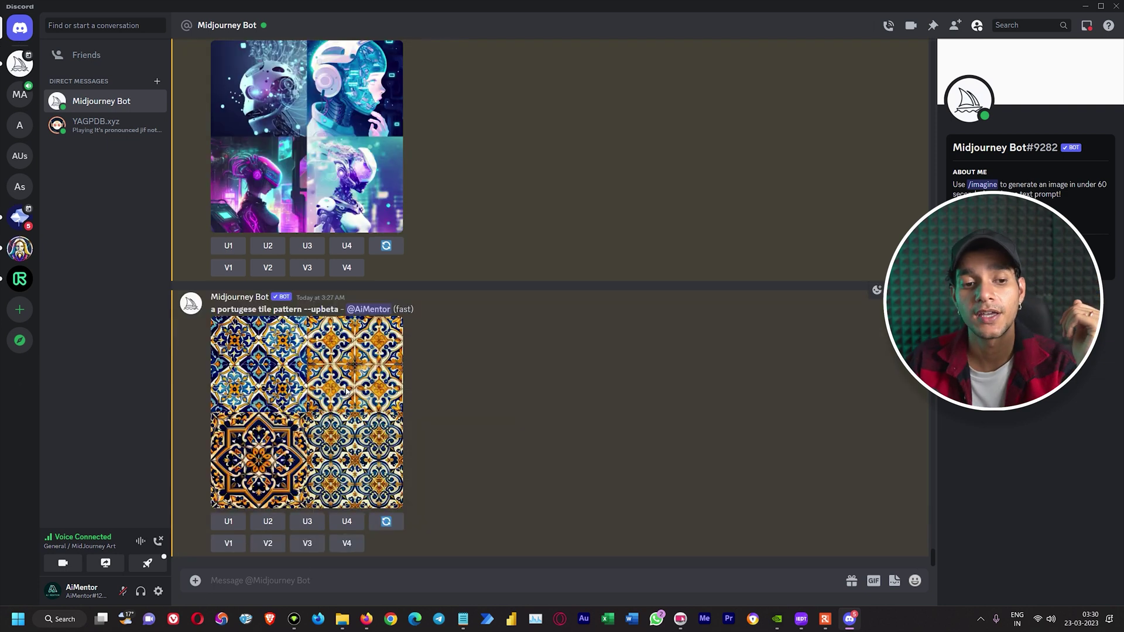
Preview the finished tile grid enlarged twice, then upscale image #3 (U3).
{"action": "left_click", "coordinate": [346, 392]}
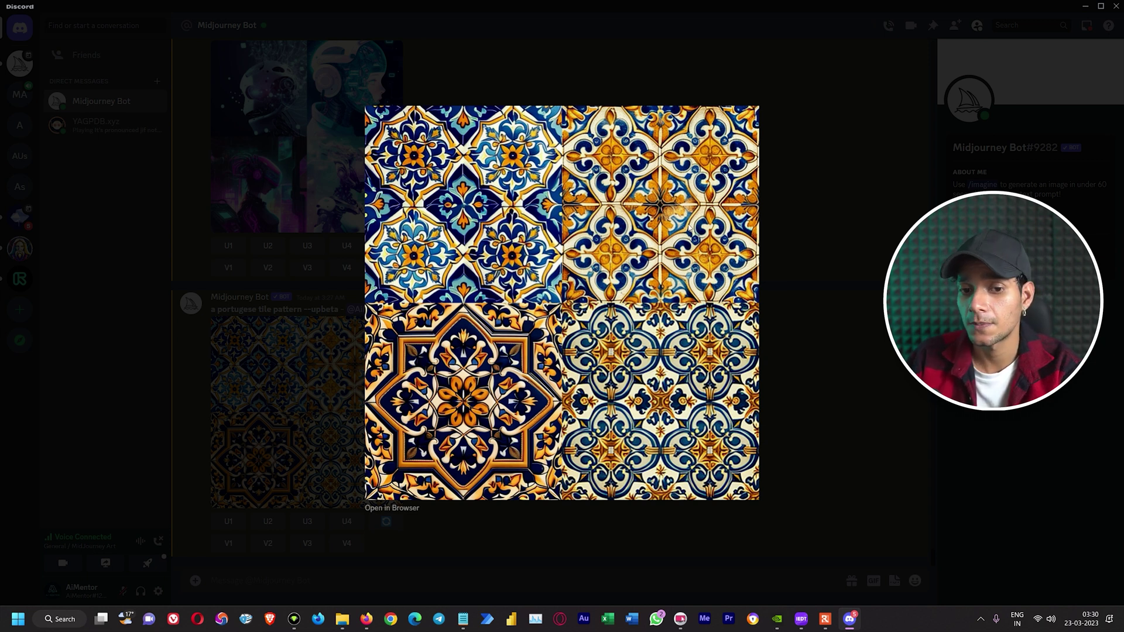
{"action": "left_click", "coordinate": [829, 253]}
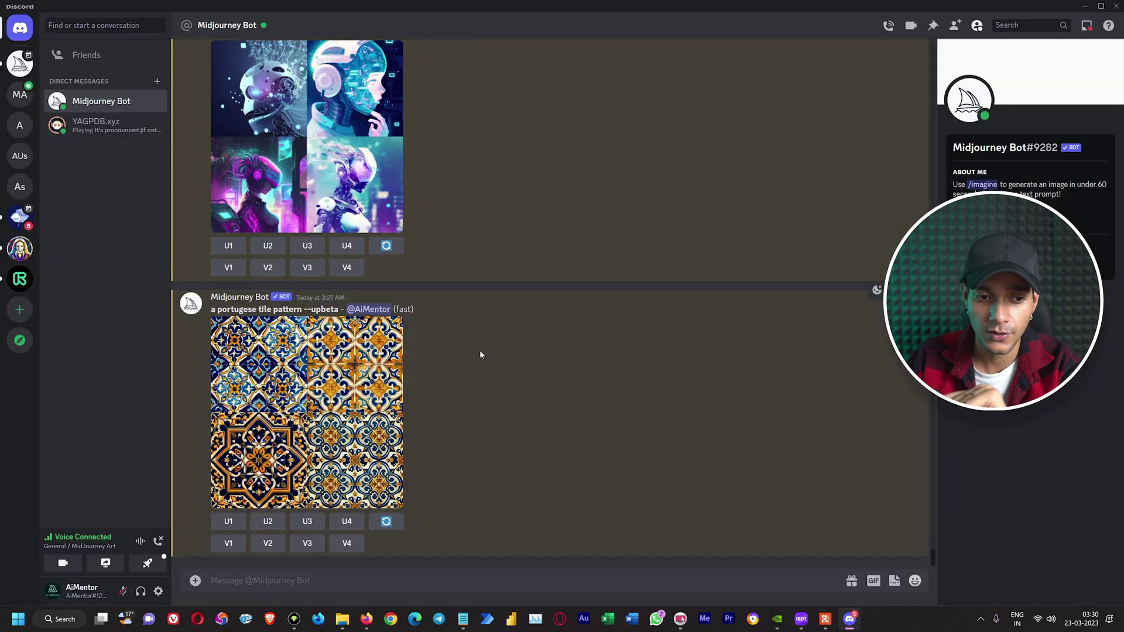
{"action": "left_click", "coordinate": [294, 368]}
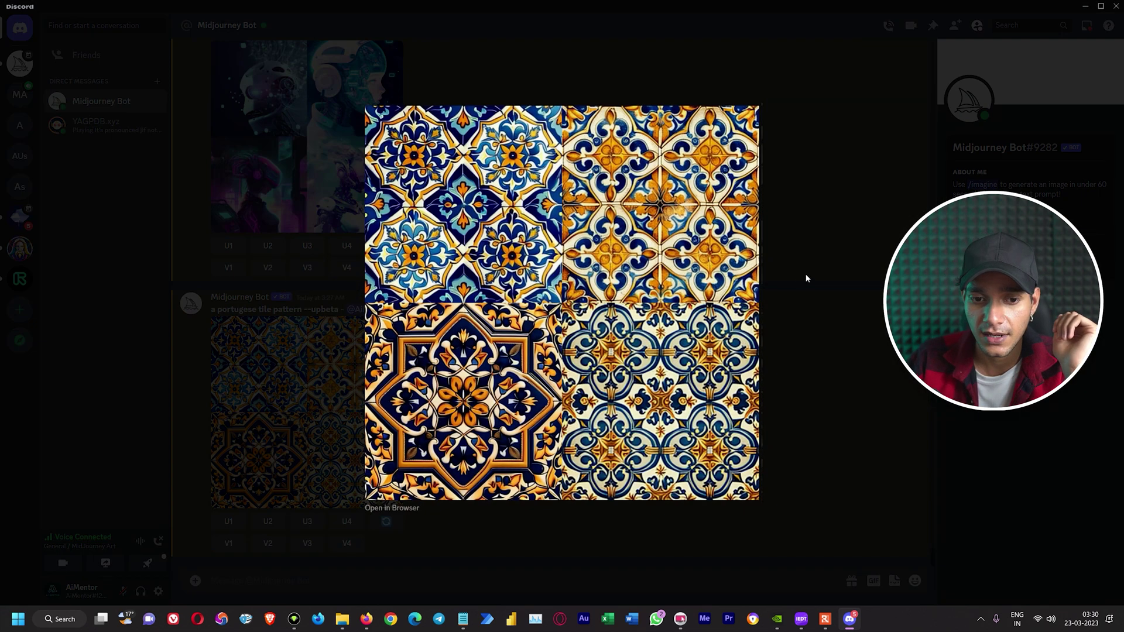
{"action": "left_click", "coordinate": [773, 384]}
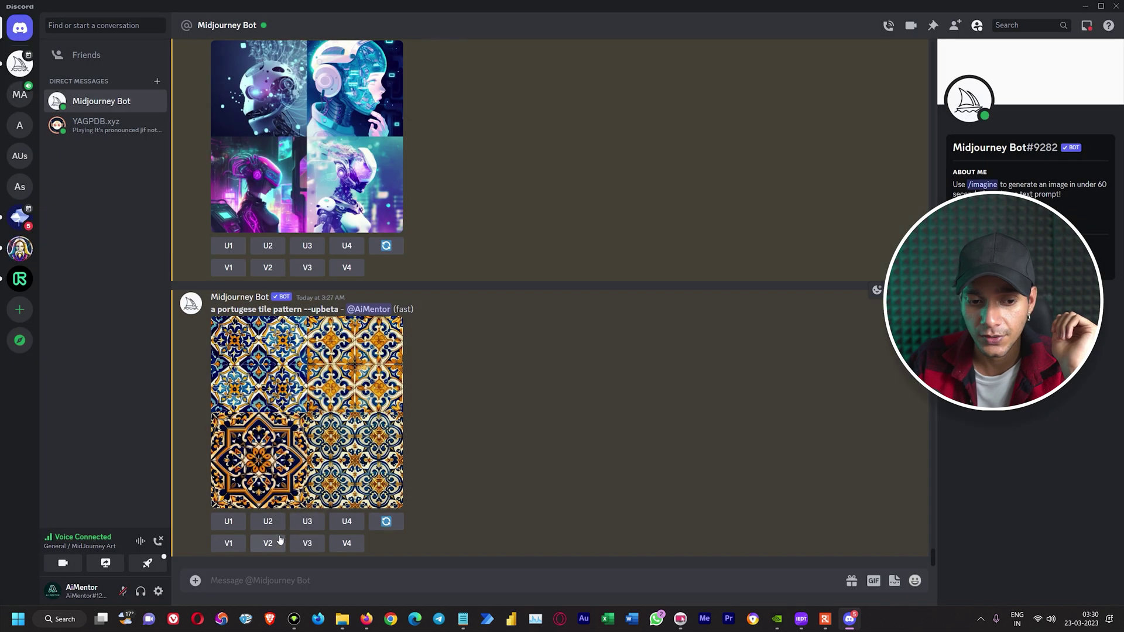
{"action": "left_click", "coordinate": [303, 524]}
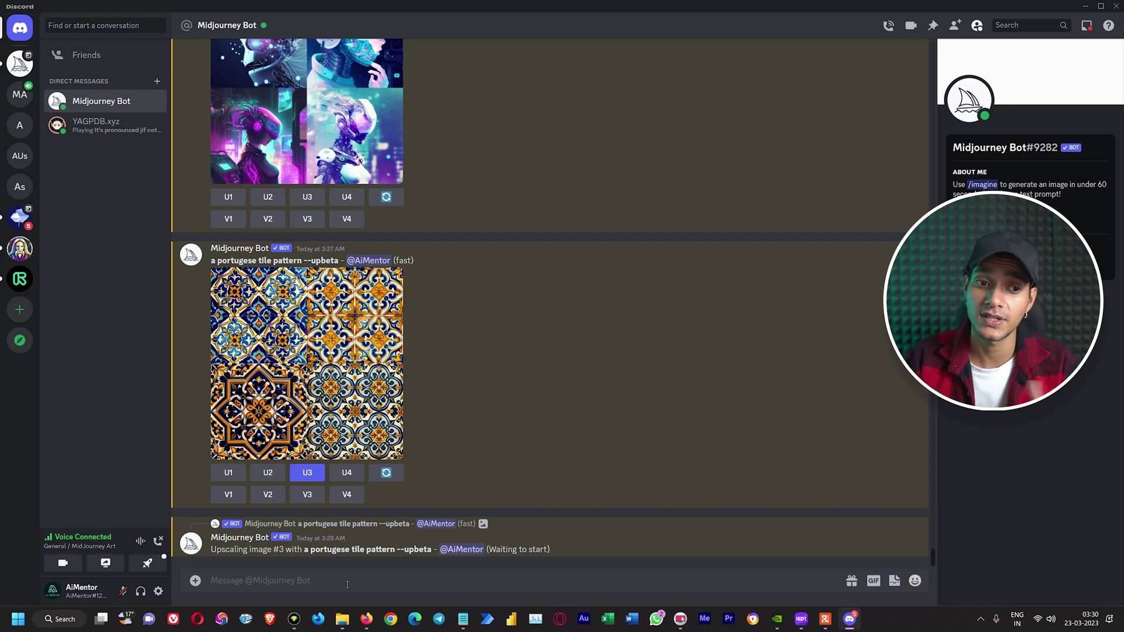
Submit the /imagine prompt 'floer garden --tile' to Midjourney.
{"action": "type", "text": "/imagine"}
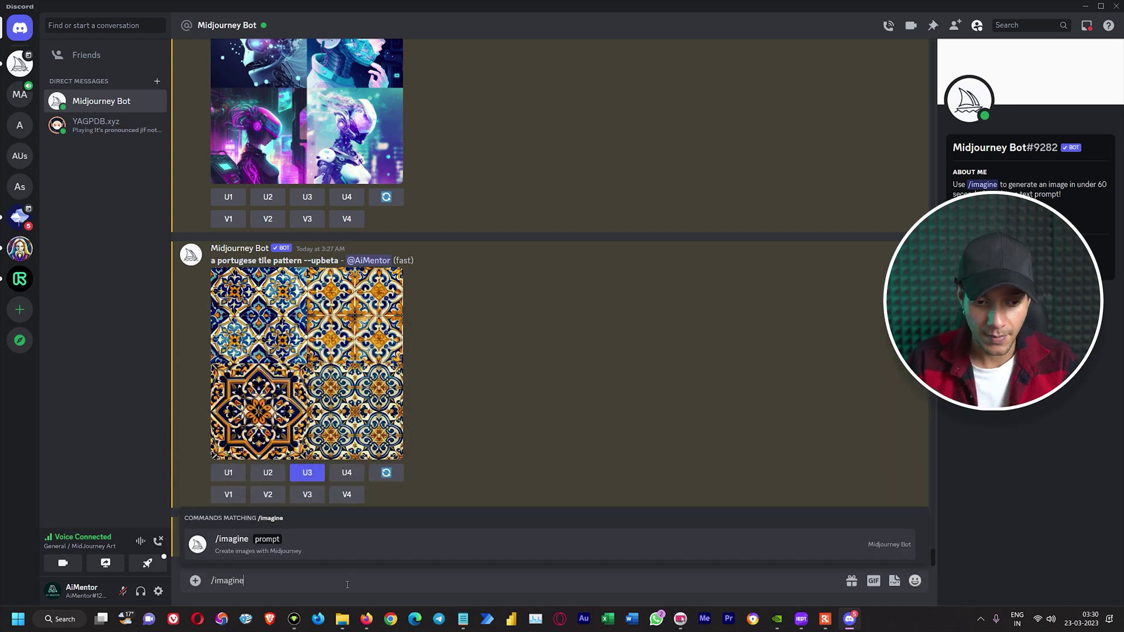
{"action": "key", "text": "Tab"}
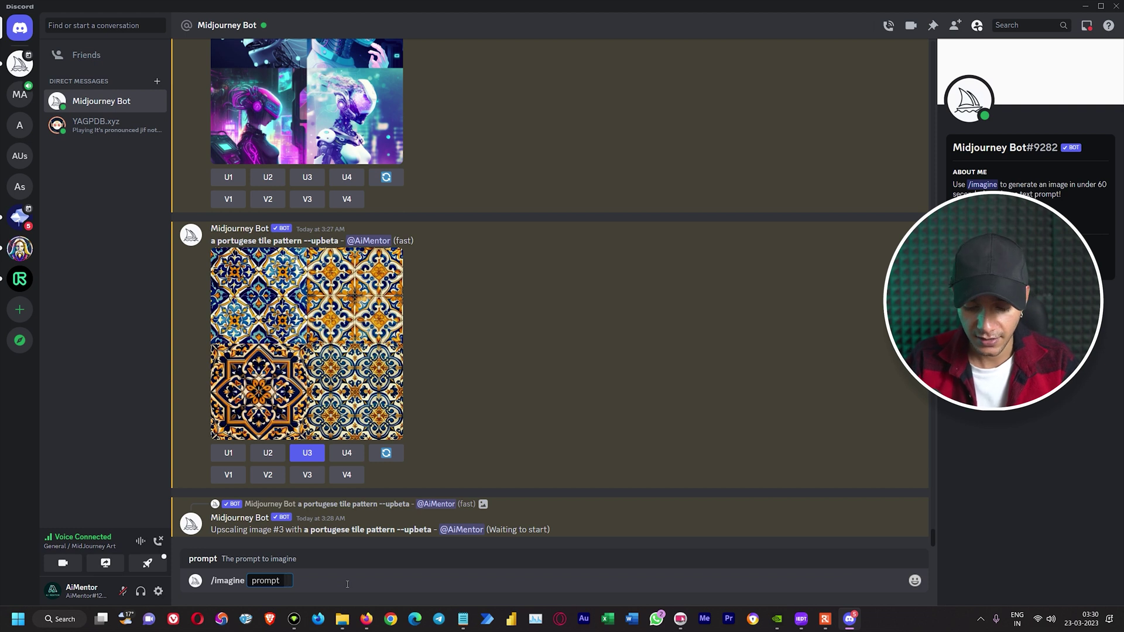
{"action": "type", "text": "floer garden"}
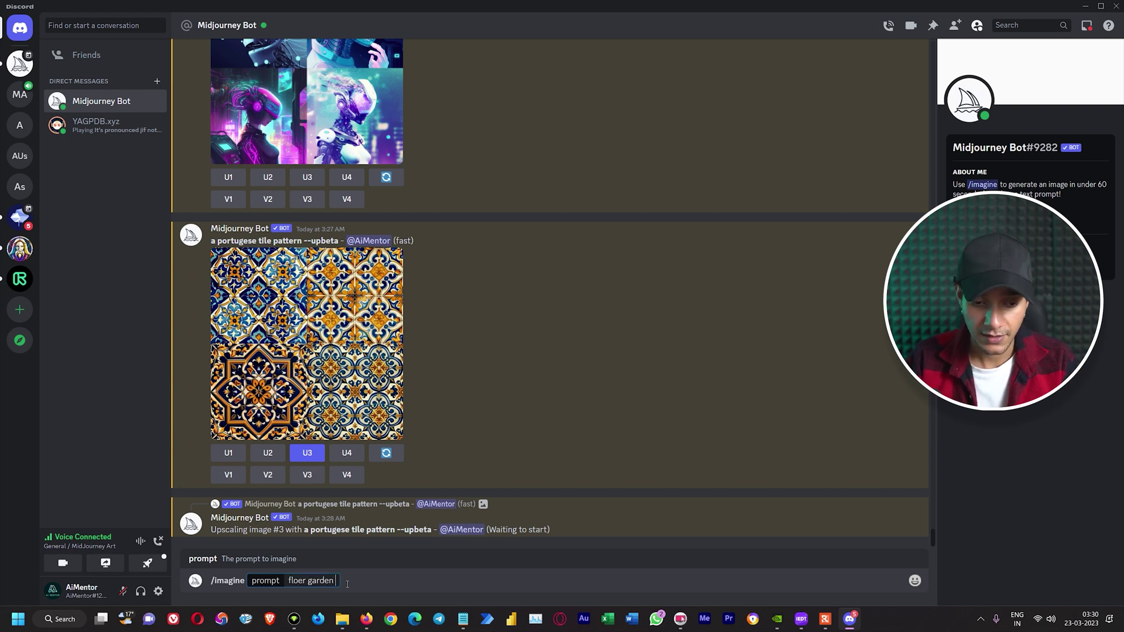
{"action": "type", "text": " --tile"}
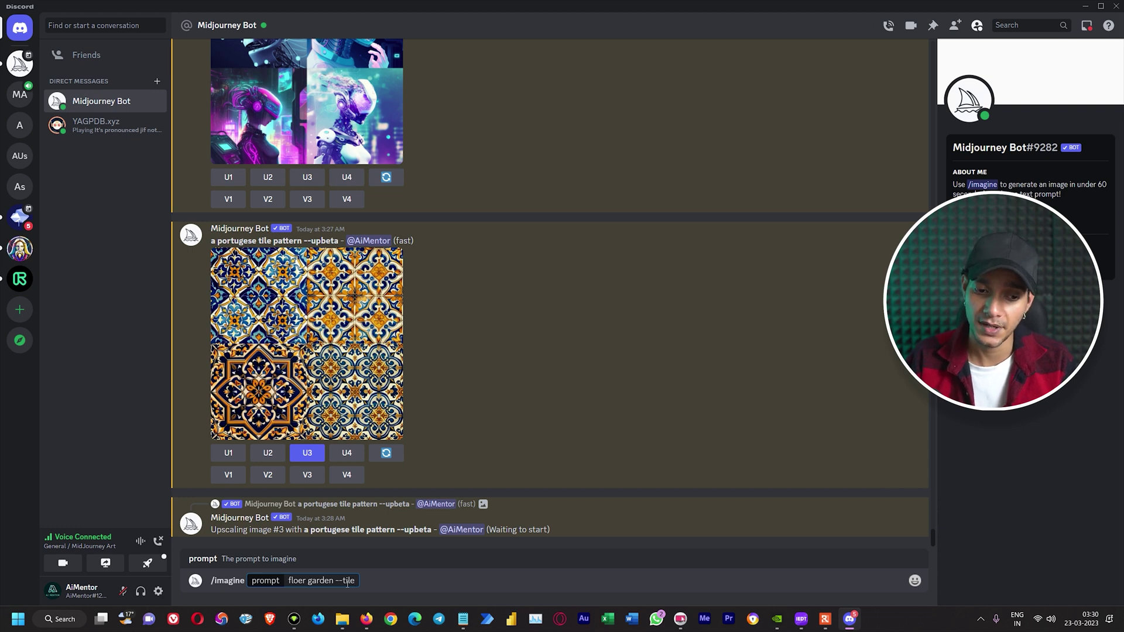
{"action": "key", "text": "Return"}
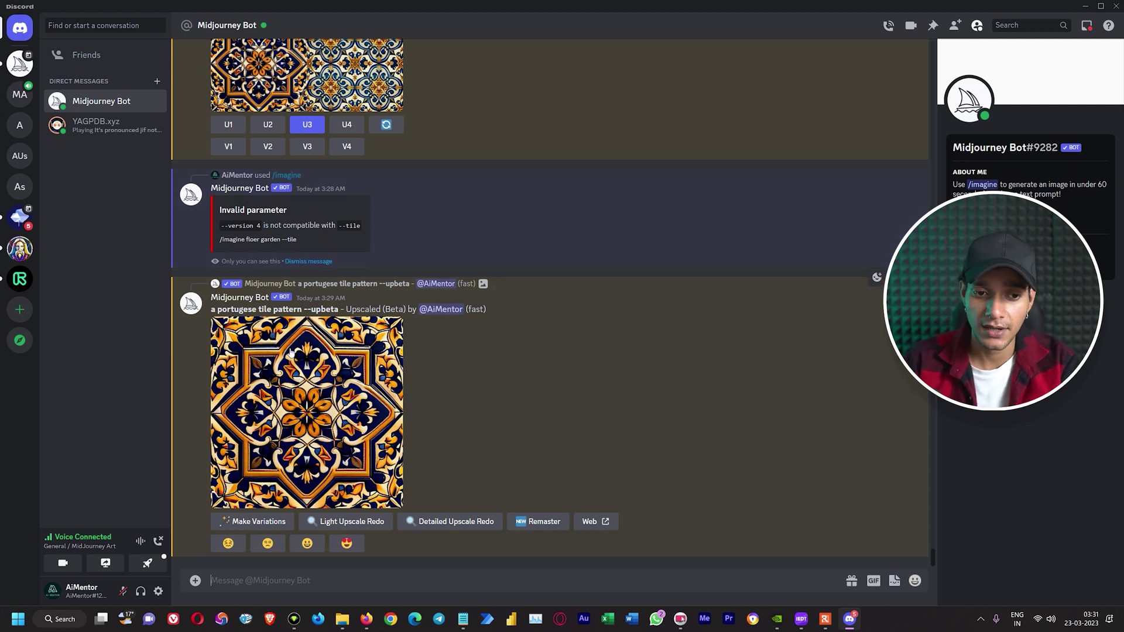
View the upscaled Portuguese tile enlarged, then copy the prompt text 'a portugese tile pattern'.
{"action": "left_click", "coordinate": [299, 370]}
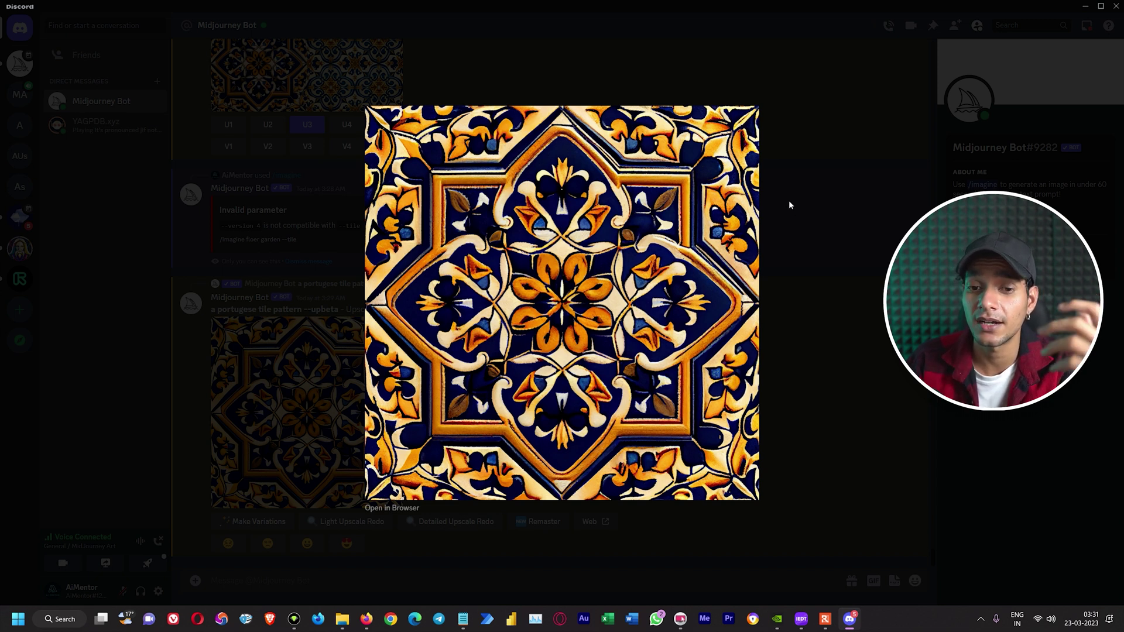
{"action": "left_click", "coordinate": [804, 284]}
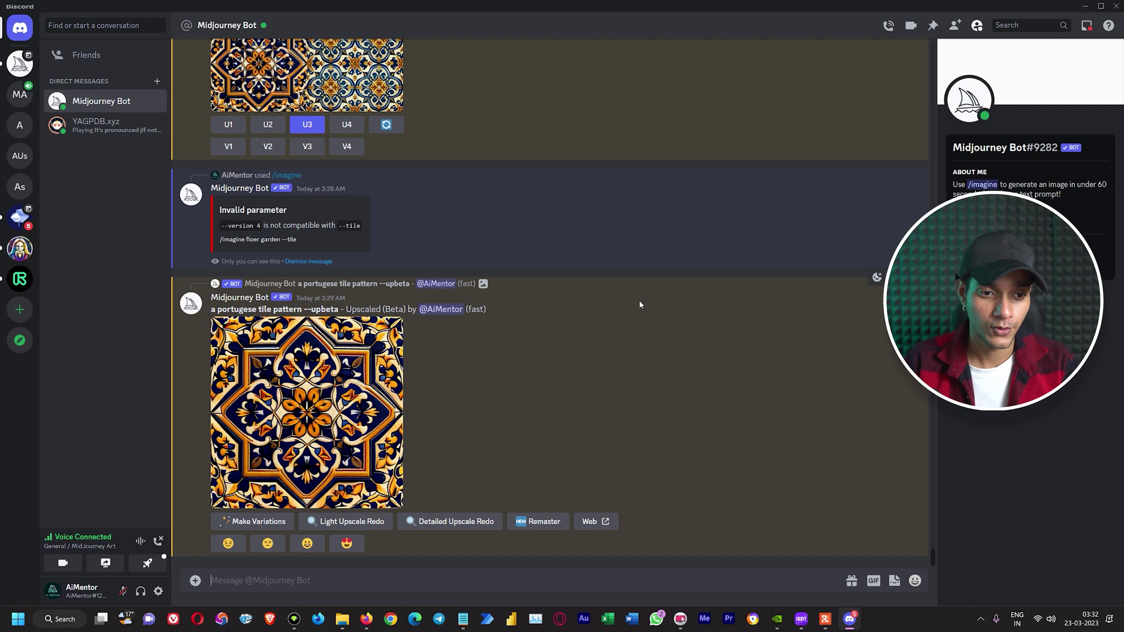
{"action": "left_click_drag", "start_coordinate": [212, 310], "coordinate": [302, 310]}
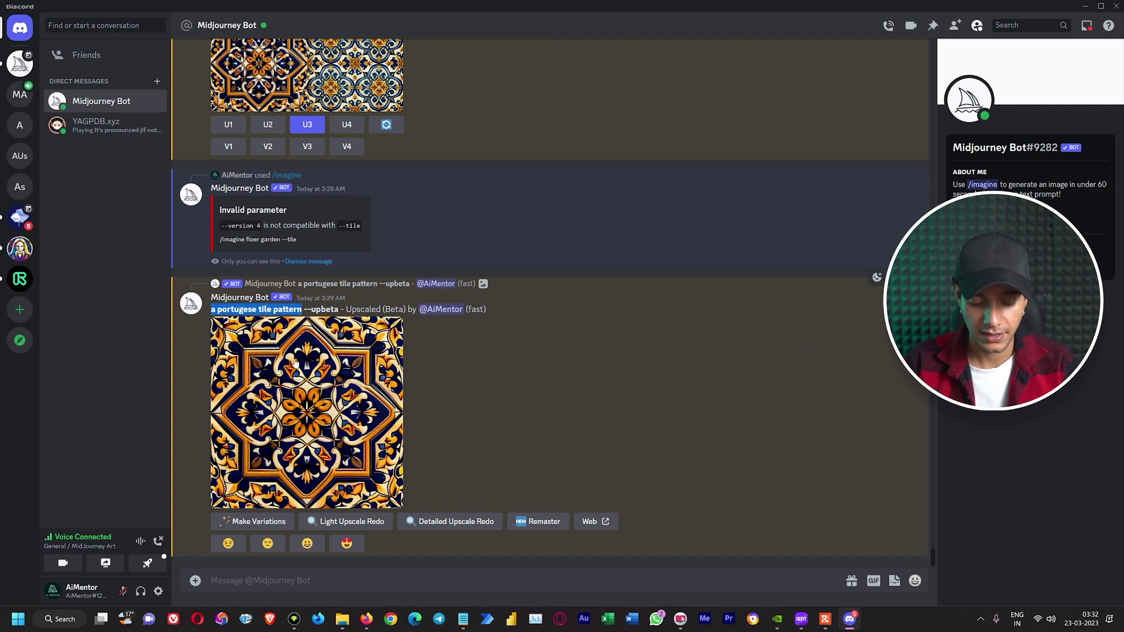
{"action": "key", "text": "ctrl+c"}
Send 'a portugese tile pattern --v 3 --tile' via /imagine using the pasted prompt.
{"action": "left_click", "coordinate": [280, 577]}
{"action": "type", "text": "/imagine"}
{"action": "key", "text": "Tab"}
{"action": "key", "text": "ctrl+v"}
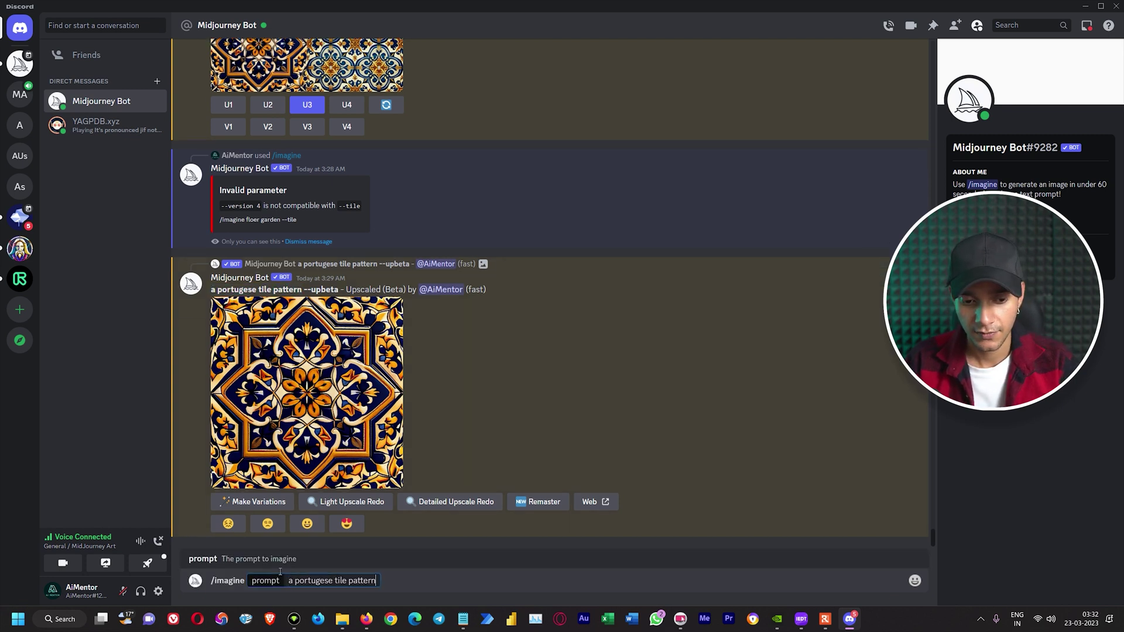
{"action": "type", "text": "--tile"}
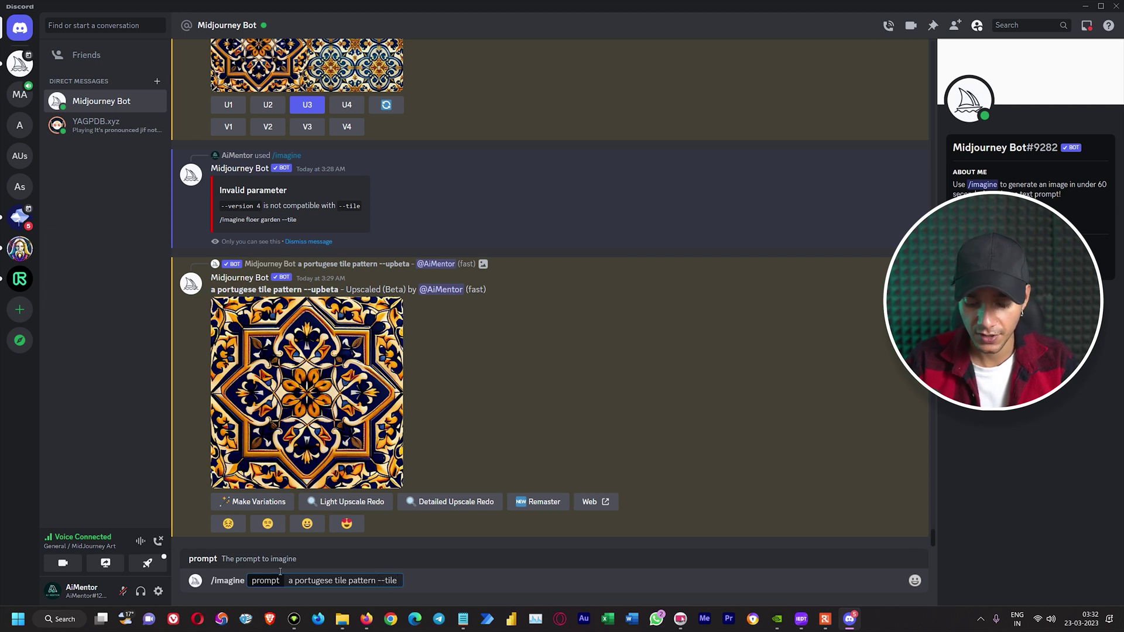
{"action": "key", "text": "Left"}
{"action": "key", "text": "Left"}
{"action": "key", "text": "Left"}
{"action": "key", "text": "Left"}
{"action": "key", "text": "Left"}
{"action": "key", "text": "Left"}
{"action": "type", "text": "--v 3"}
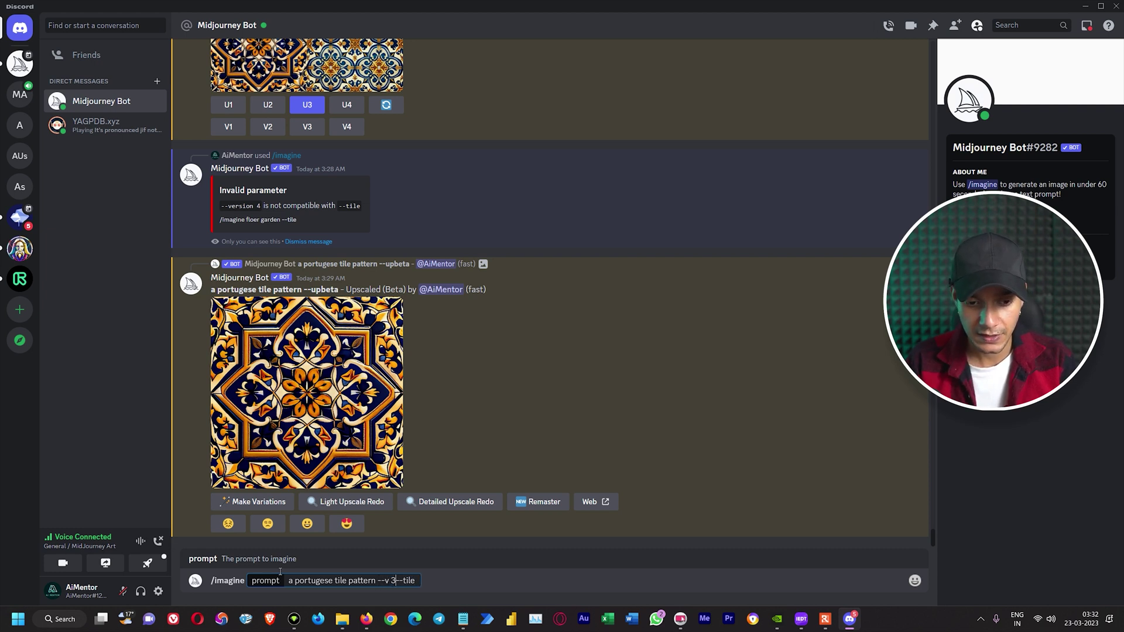
{"action": "key", "text": "Return"}
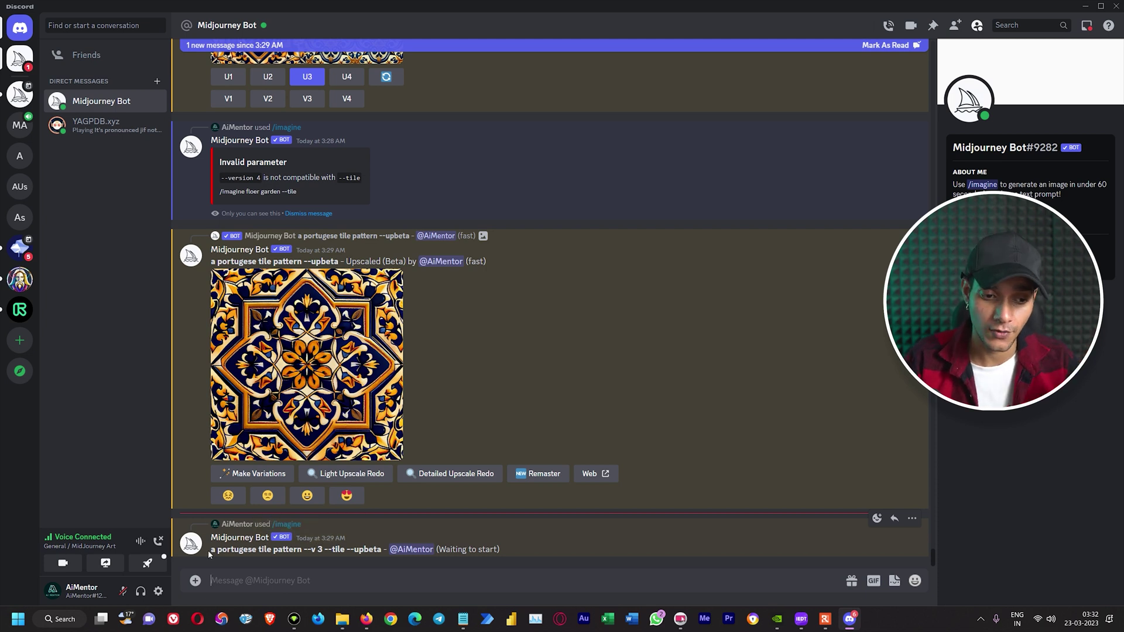
Send the same tile prompt again with --v 5 instead of --v 3.
{"action": "left_click_drag", "start_coordinate": [211, 355], "coordinate": [373, 356]}
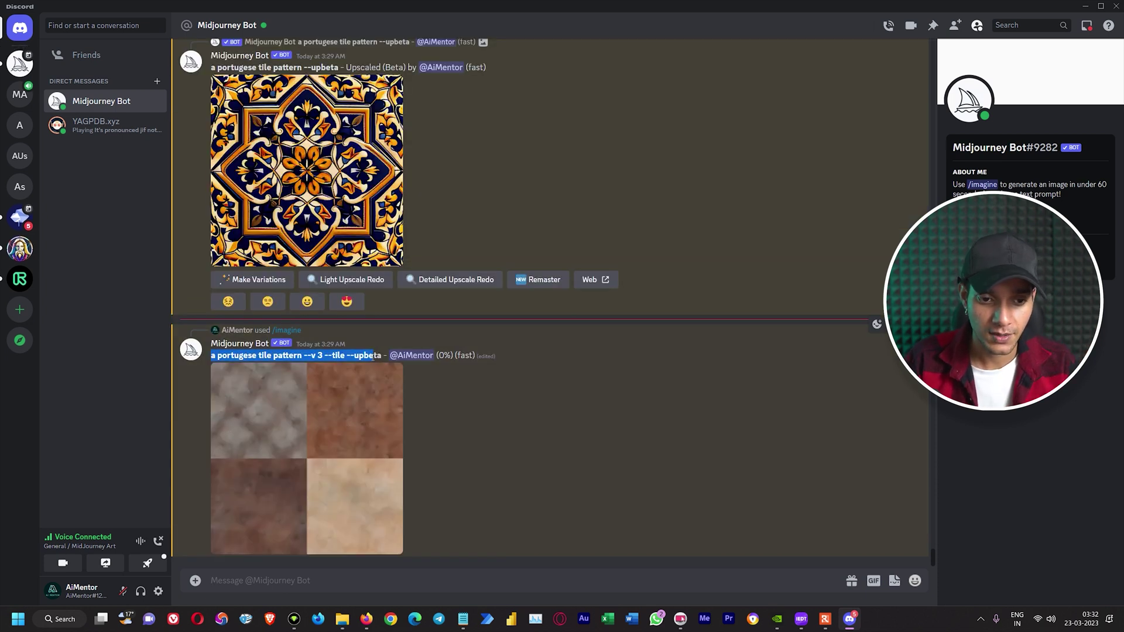
{"action": "left_click", "coordinate": [326, 583]}
{"action": "type", "text": "/im"}
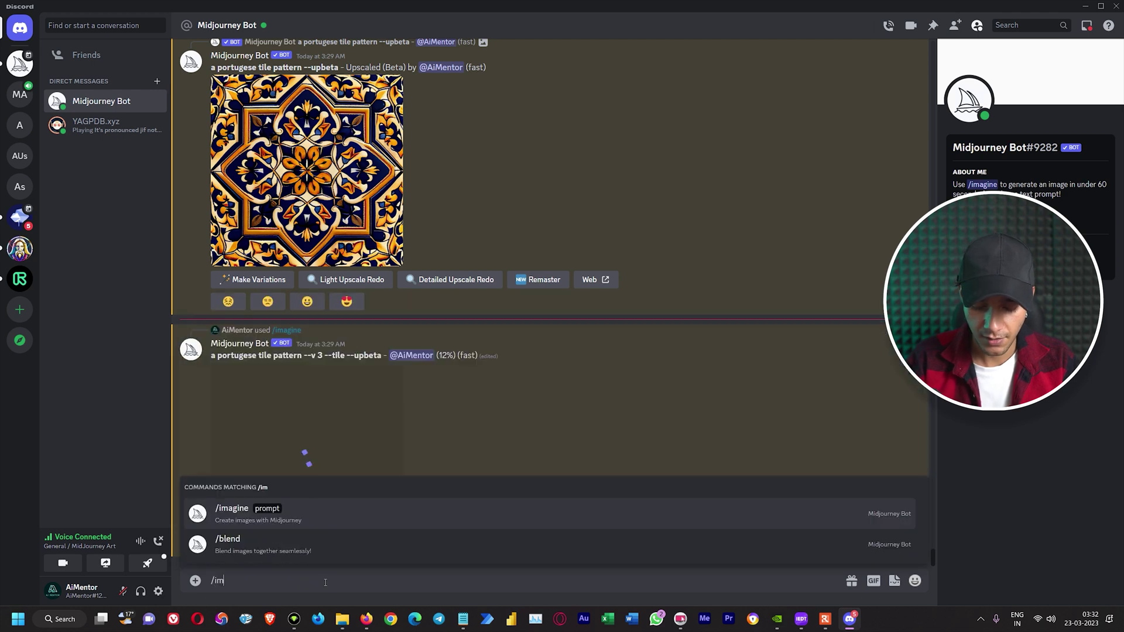
{"action": "type", "text": "ag"}
{"action": "key", "text": "Tab"}
{"action": "key", "text": "ctrl+v"}
{"action": "key", "text": "Left"}
{"action": "key", "text": "Left"}
{"action": "key", "text": "Left"}
{"action": "key", "text": "Left"}
{"action": "key", "text": "Left"}
{"action": "key", "text": "Left"}
{"action": "key", "text": "Left"}
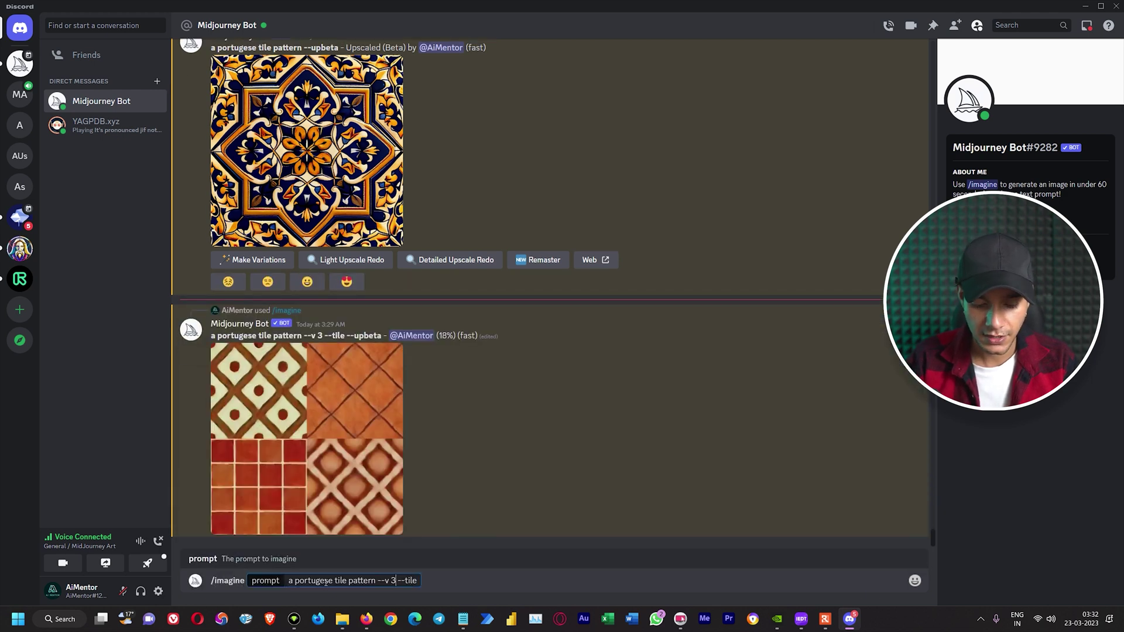
{"action": "key", "text": "BackSpace"}
{"action": "type", "text": "5"}
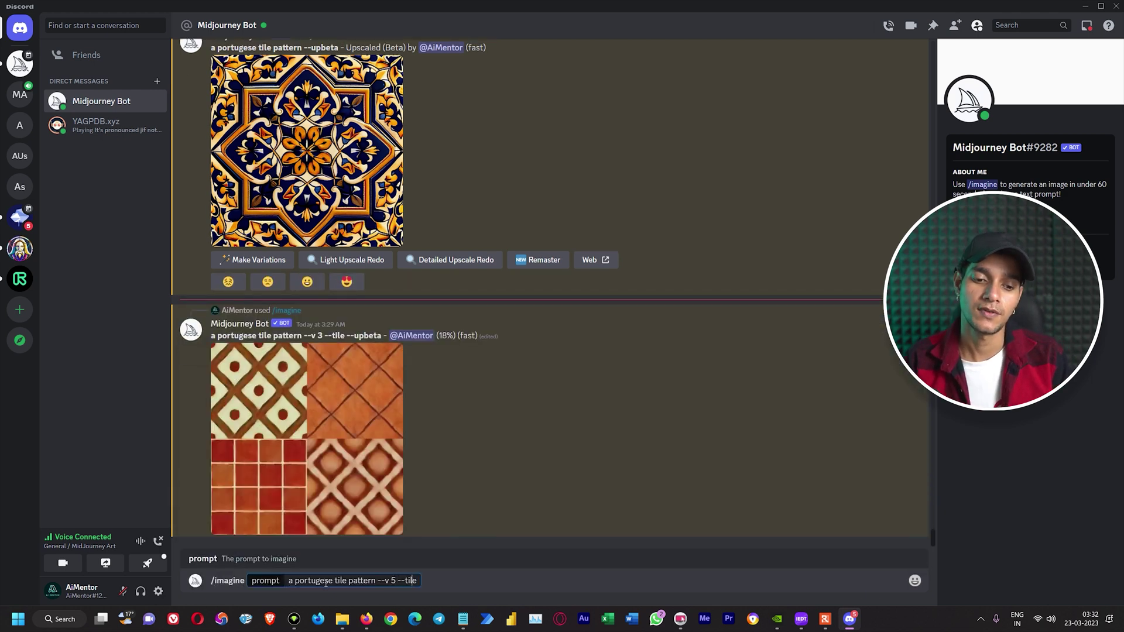
{"action": "key", "text": "Return"}
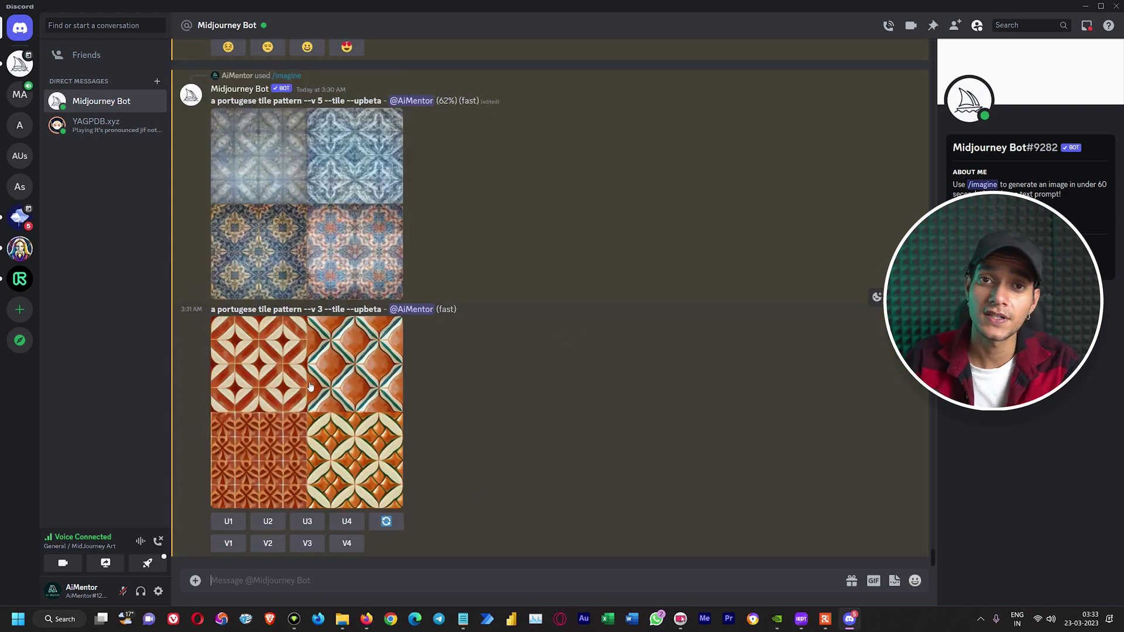
Compare the v3 grid with the upscaled Portuguese tile, then open the v3 grid enlarged.
{"action": "left_click", "coordinate": [319, 376]}
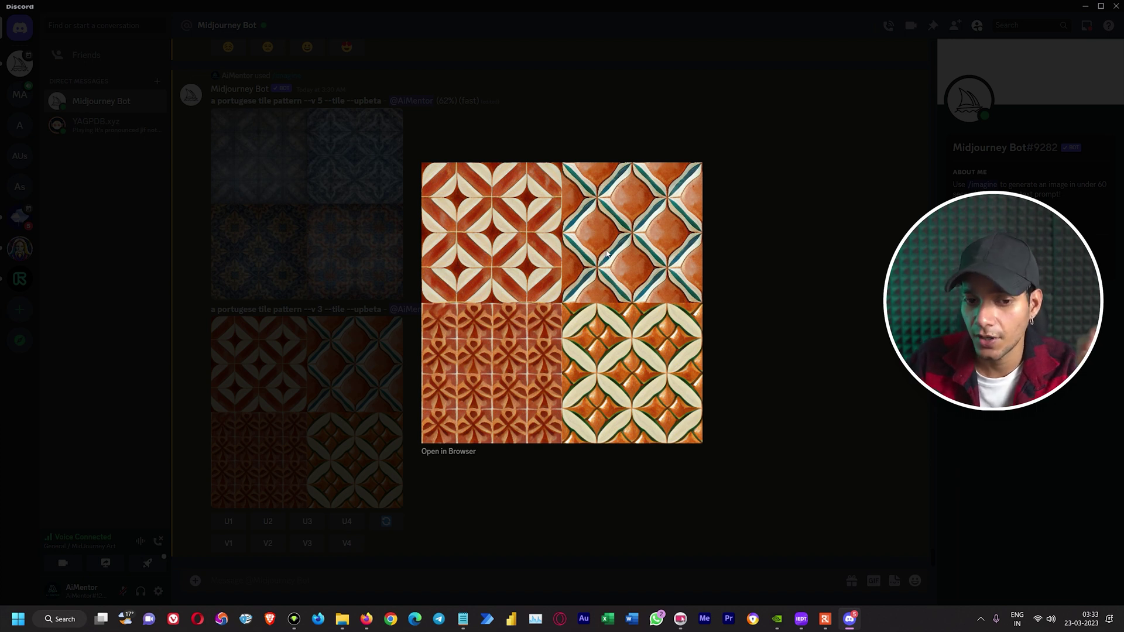
{"action": "left_click", "coordinate": [744, 257]}
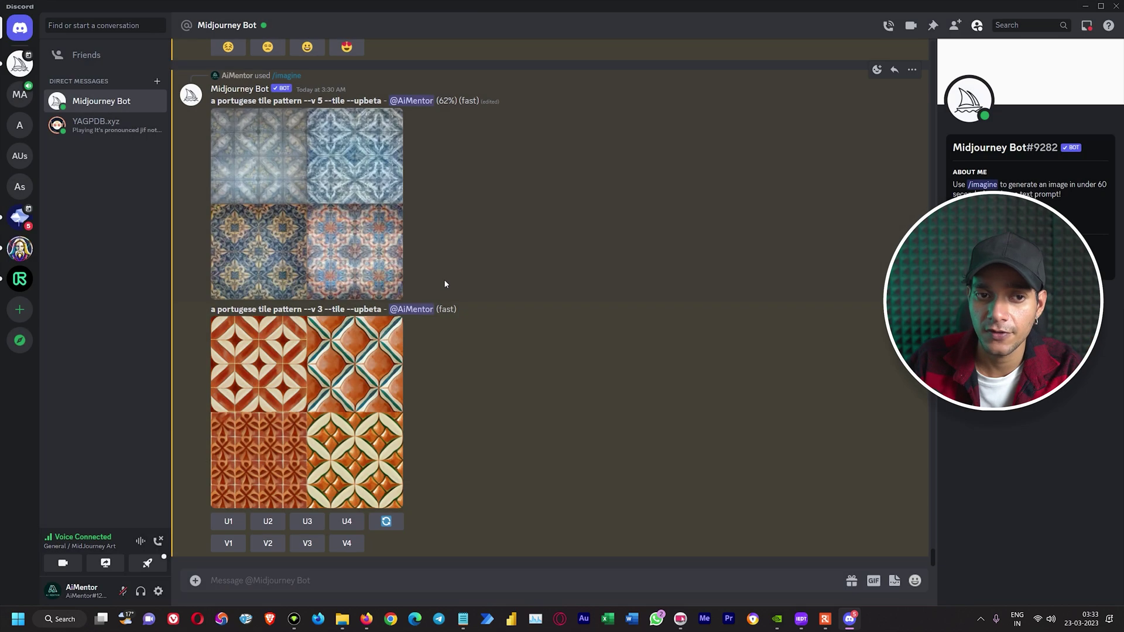
{"action": "scroll", "coordinate": [410, 269], "scroll_direction": "up", "scroll_amount": 6}
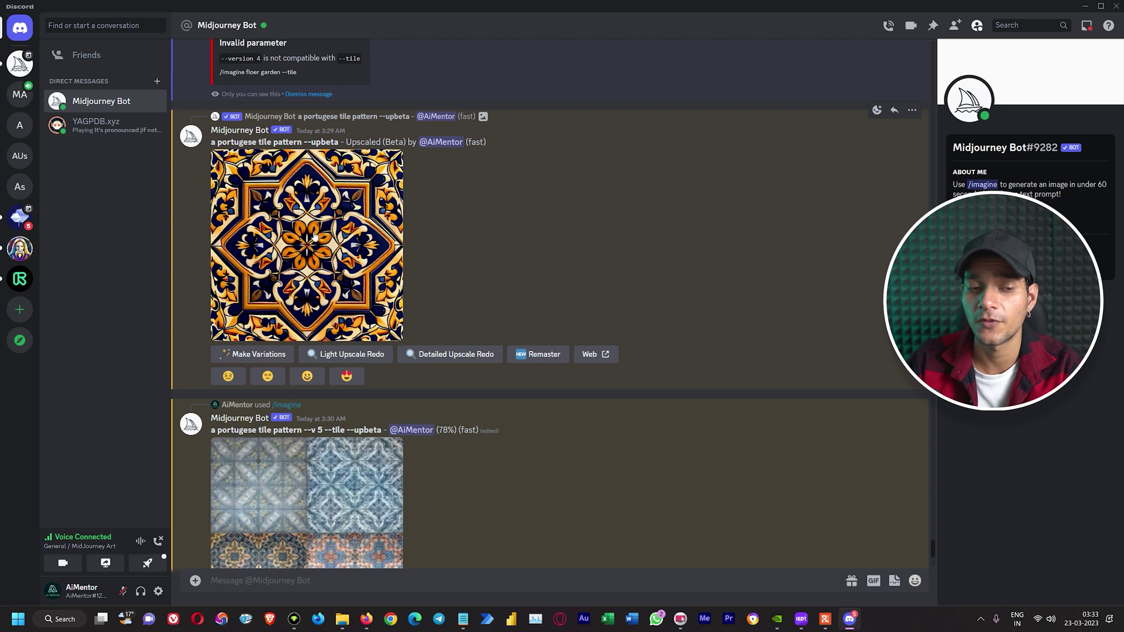
{"action": "left_click", "coordinate": [351, 236]}
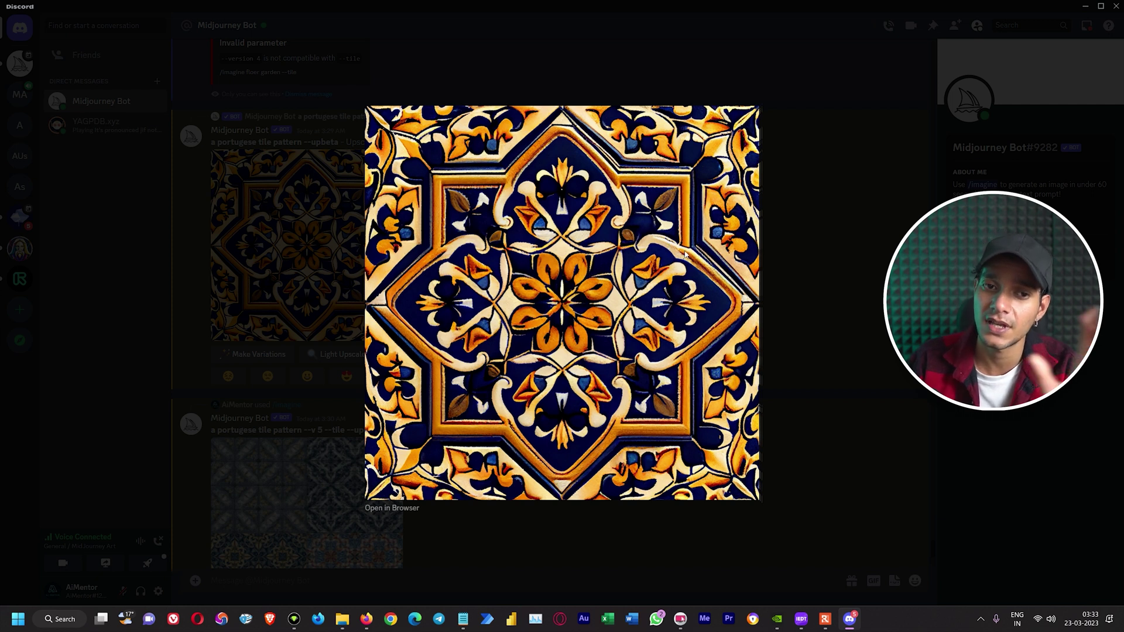
{"action": "left_click", "coordinate": [818, 241]}
{"action": "scroll", "coordinate": [499, 354], "scroll_direction": "down", "scroll_amount": 5}
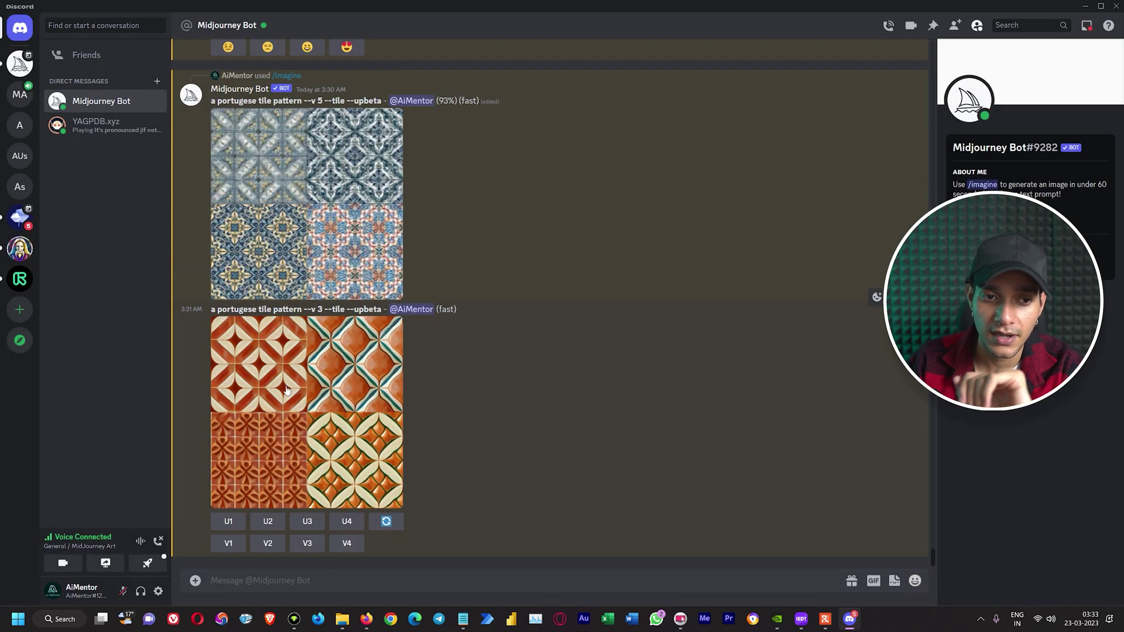
{"action": "left_click", "coordinate": [287, 391]}
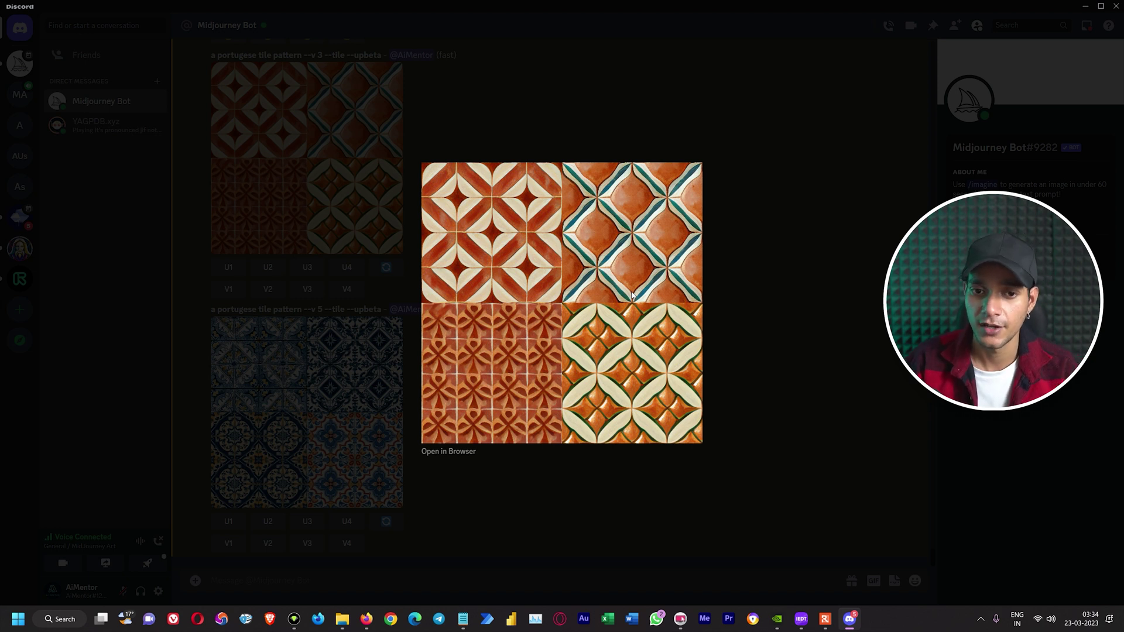
Close the v3 grid and review the v5 tile grid enlarged twice.
{"action": "left_click", "coordinate": [782, 258]}
{"action": "scroll", "coordinate": [503, 341], "scroll_direction": "up", "scroll_amount": 5}
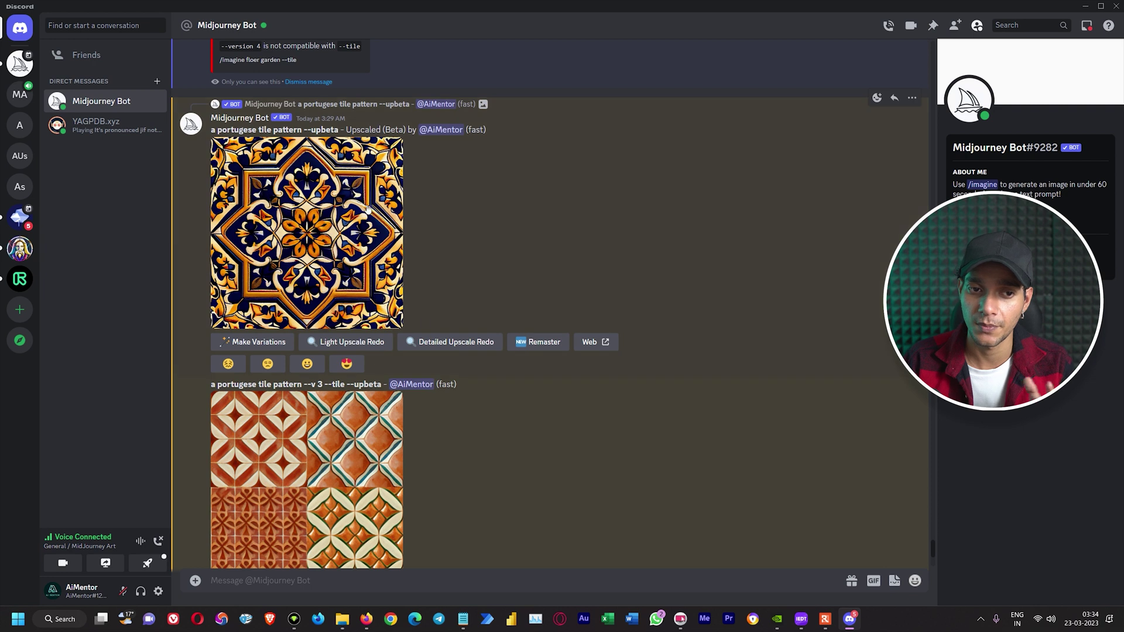
{"action": "scroll", "coordinate": [439, 335], "scroll_direction": "down", "scroll_amount": 4}
{"action": "scroll", "coordinate": [439, 335], "scroll_direction": "up", "scroll_amount": 5}
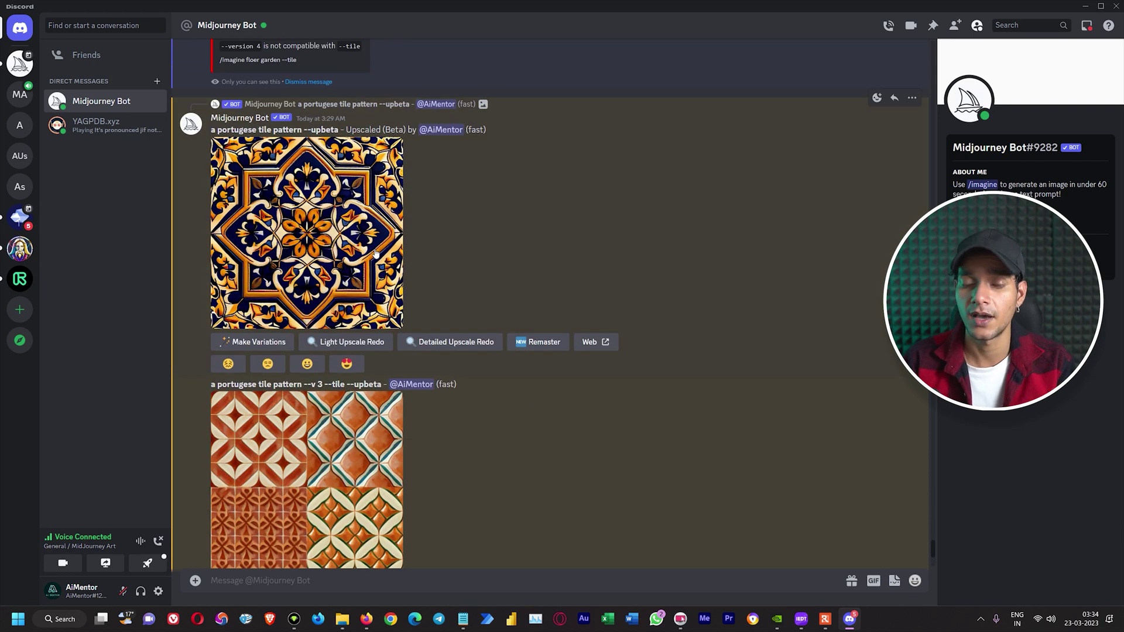
{"action": "scroll", "coordinate": [377, 253], "scroll_direction": "down", "scroll_amount": 6}
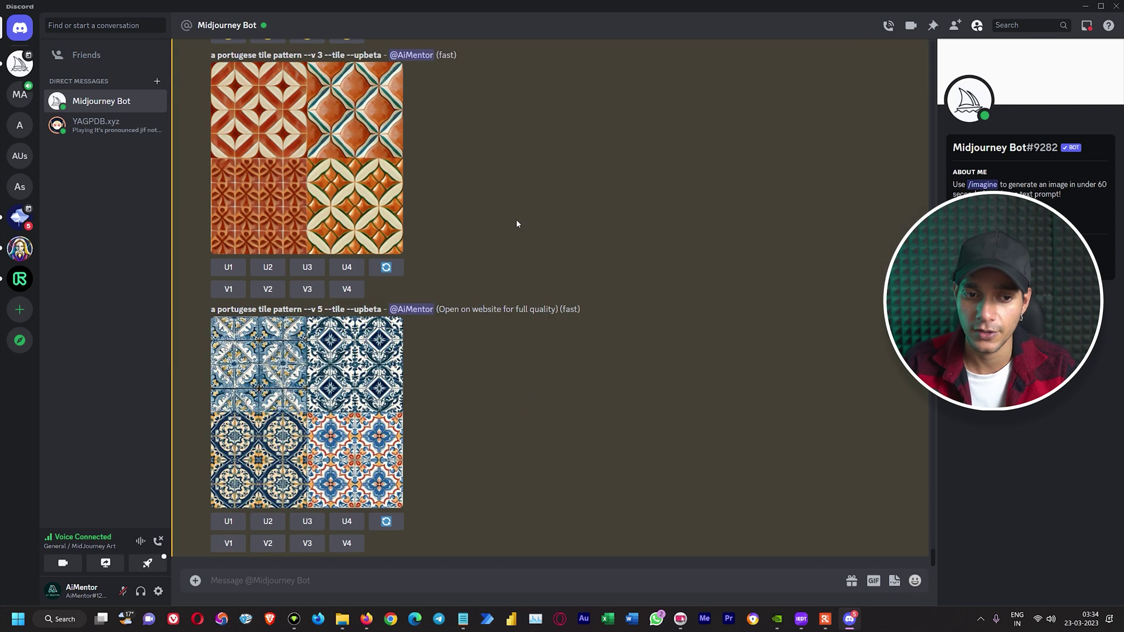
{"action": "left_click", "coordinate": [337, 373]}
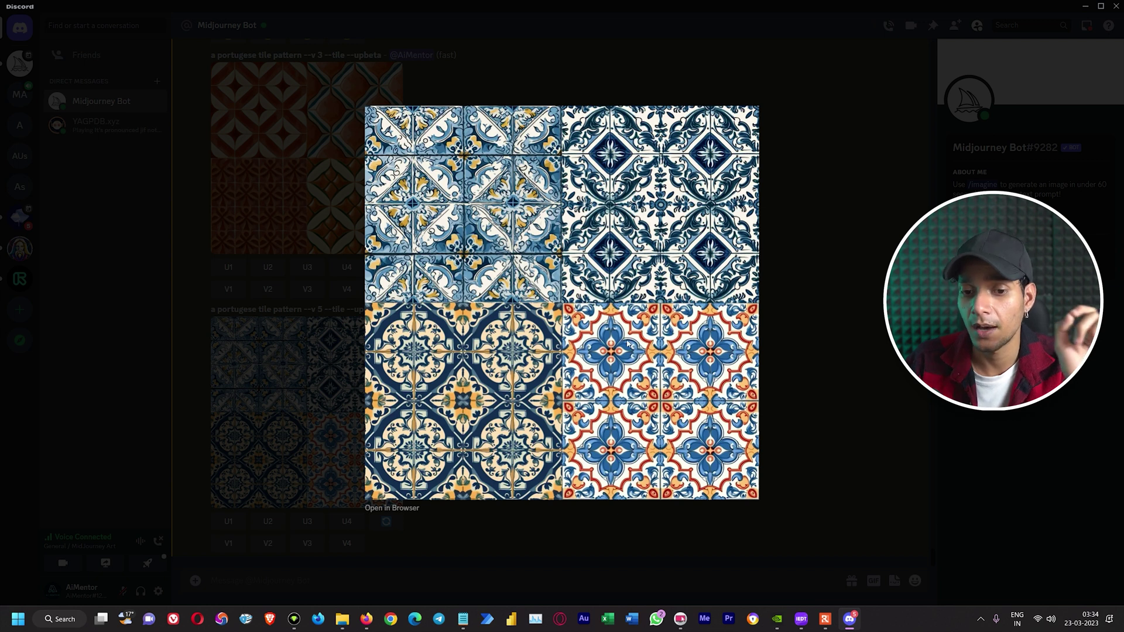
{"action": "left_click", "coordinate": [805, 318]}
{"action": "left_click", "coordinate": [293, 403]}
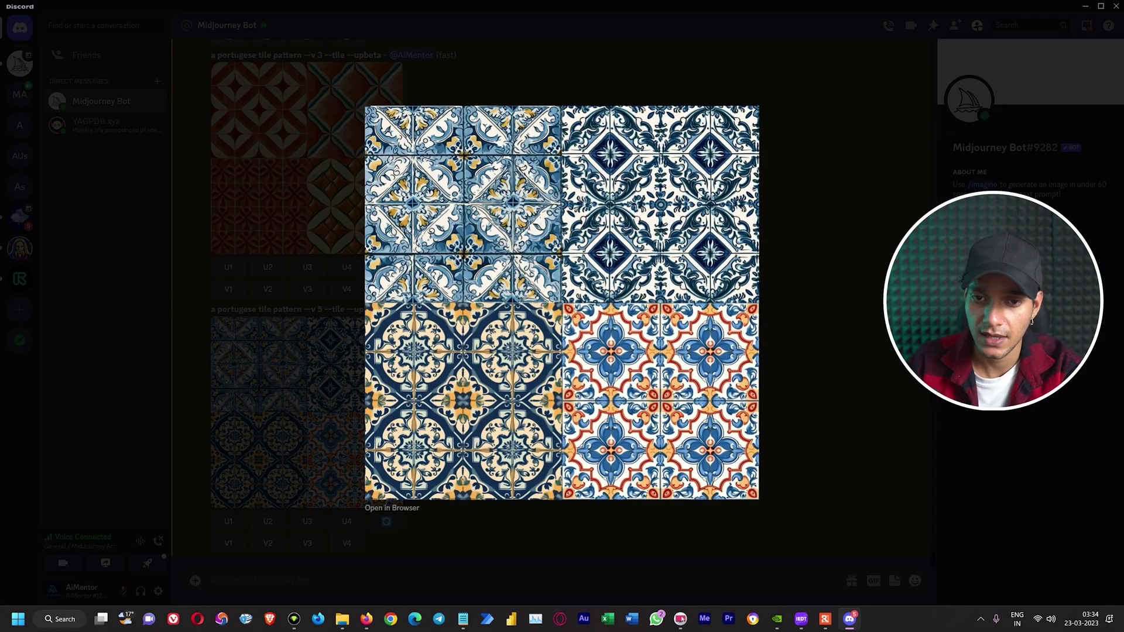
{"action": "left_click", "coordinate": [822, 294]}
Upscale image #2 of the v5 grid (U2) and re-check the v3 grid enlarged.
{"action": "left_click", "coordinate": [269, 521]}
{"action": "scroll", "coordinate": [557, 438], "scroll_direction": "up", "scroll_amount": 3}
{"action": "left_click", "coordinate": [321, 296]}
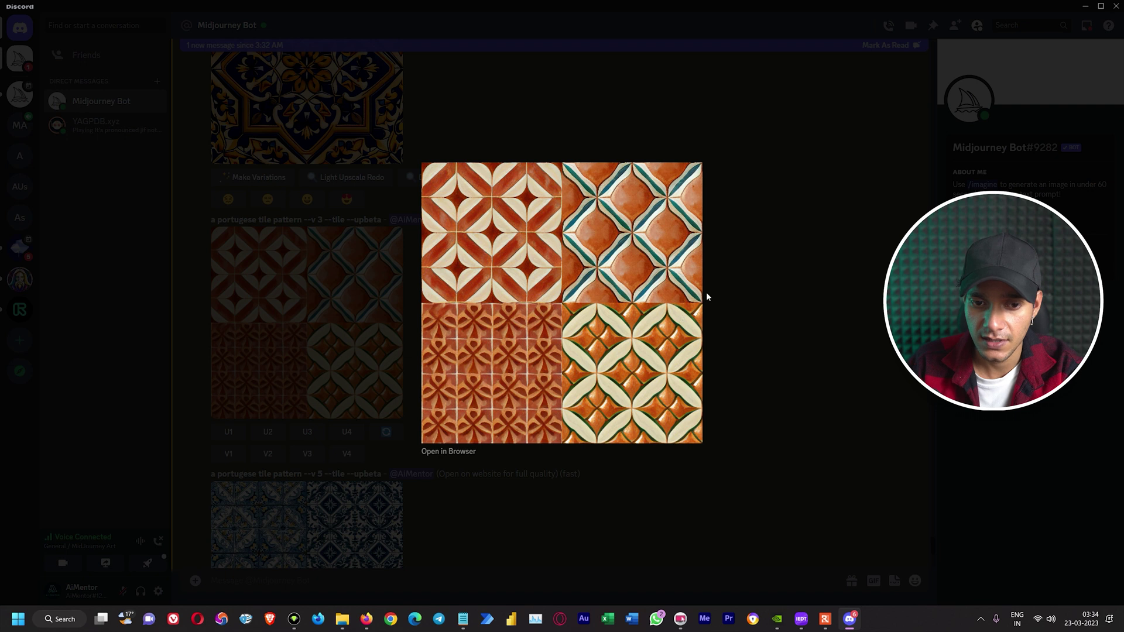
{"action": "left_click", "coordinate": [756, 295]}
{"action": "scroll", "coordinate": [495, 381], "scroll_direction": "down", "scroll_amount": 9}
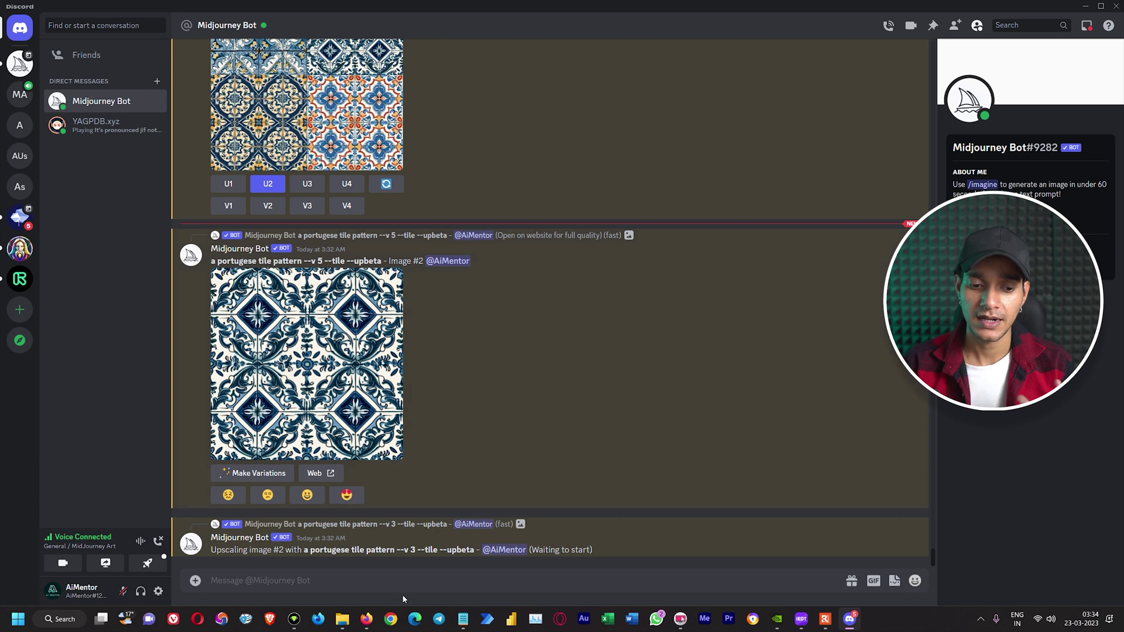
Maximize Seamless Texture Checker and try wider and narrower tile widths on the wood sample.
{"action": "left_click", "coordinate": [366, 619]}
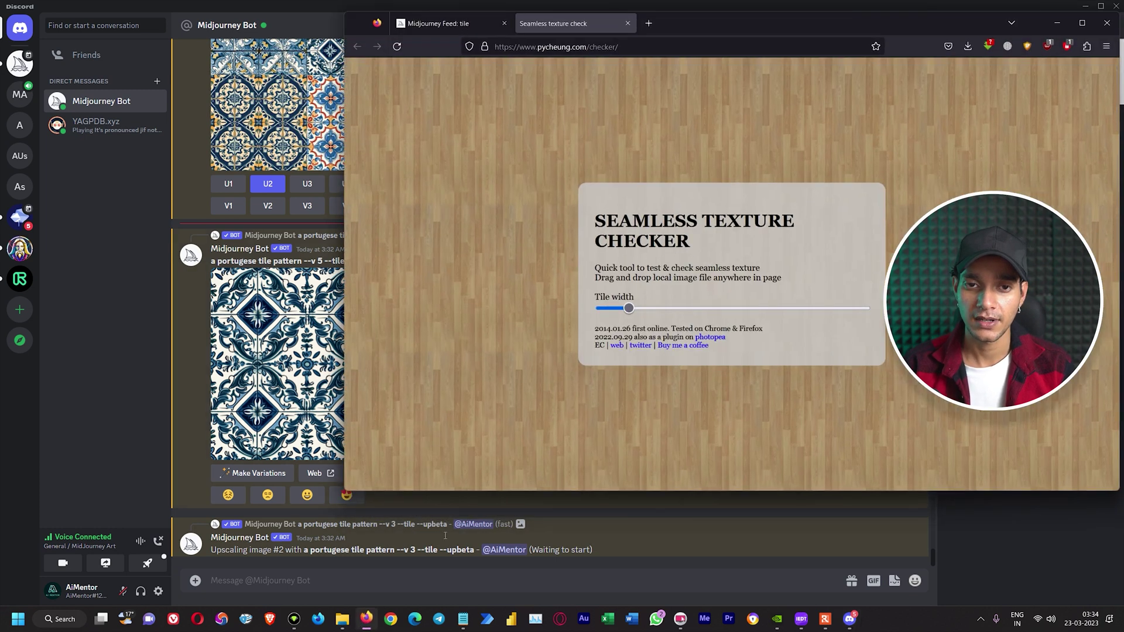
{"action": "double_click", "coordinate": [722, 23]}
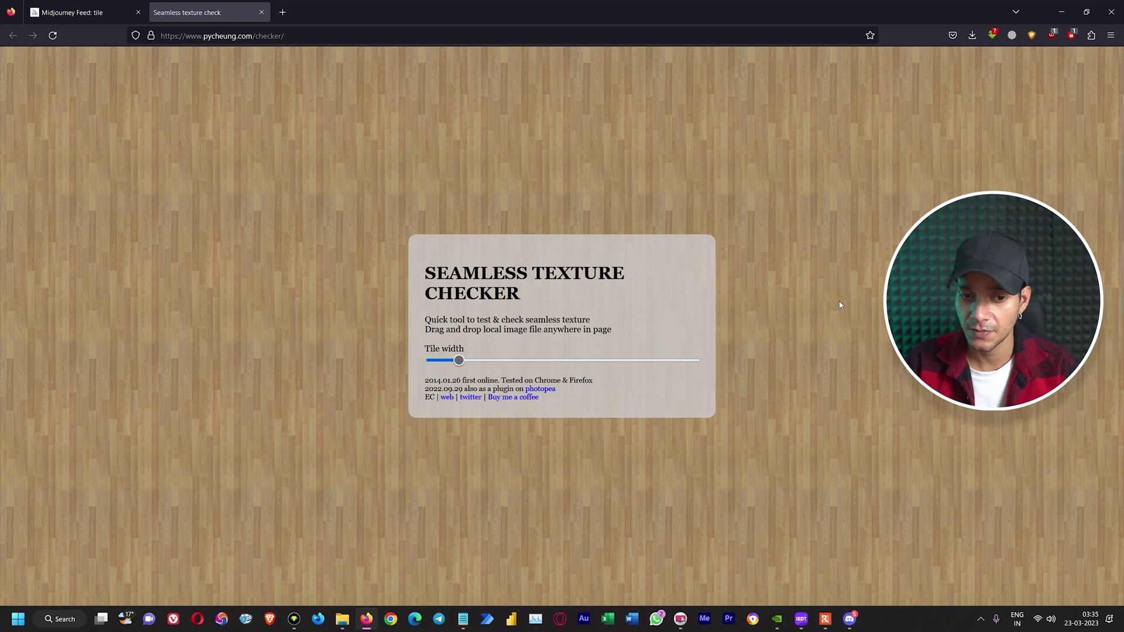
{"action": "left_click_drag", "start_coordinate": [460, 360], "coordinate": [701, 365]}
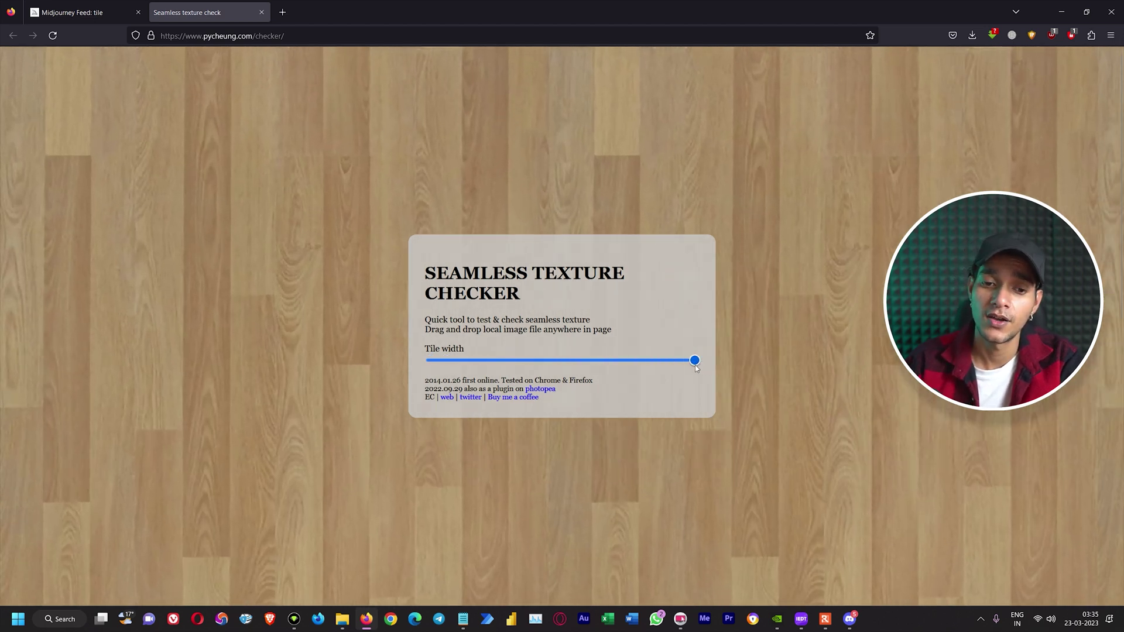
{"action": "left_click_drag", "start_coordinate": [697, 361], "coordinate": [528, 361]}
{"action": "left_click_drag", "start_coordinate": [562, 12], "coordinate": [867, 104]}
{"action": "left_click", "coordinate": [452, 193]}
Save the upscaled orange-and-navy Portuguese tile image to the Desktop.
{"action": "scroll", "coordinate": [452, 193], "scroll_direction": "up", "scroll_amount": 10}
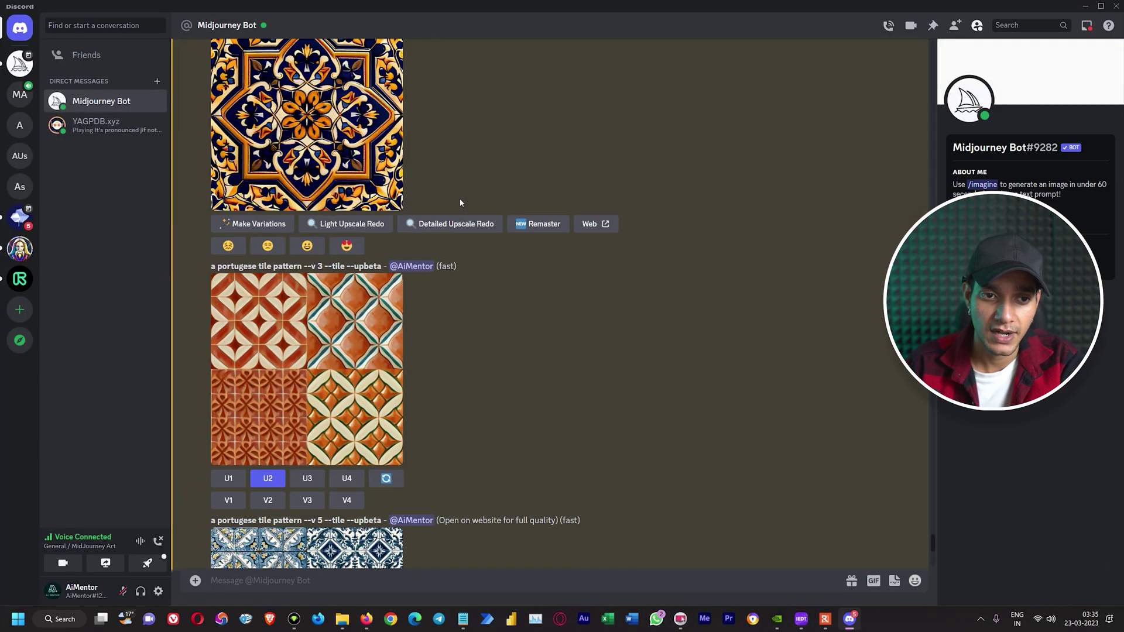
{"action": "left_click", "coordinate": [304, 381]}
{"action": "right_click", "coordinate": [565, 227]}
{"action": "right_click", "coordinate": [637, 257]}
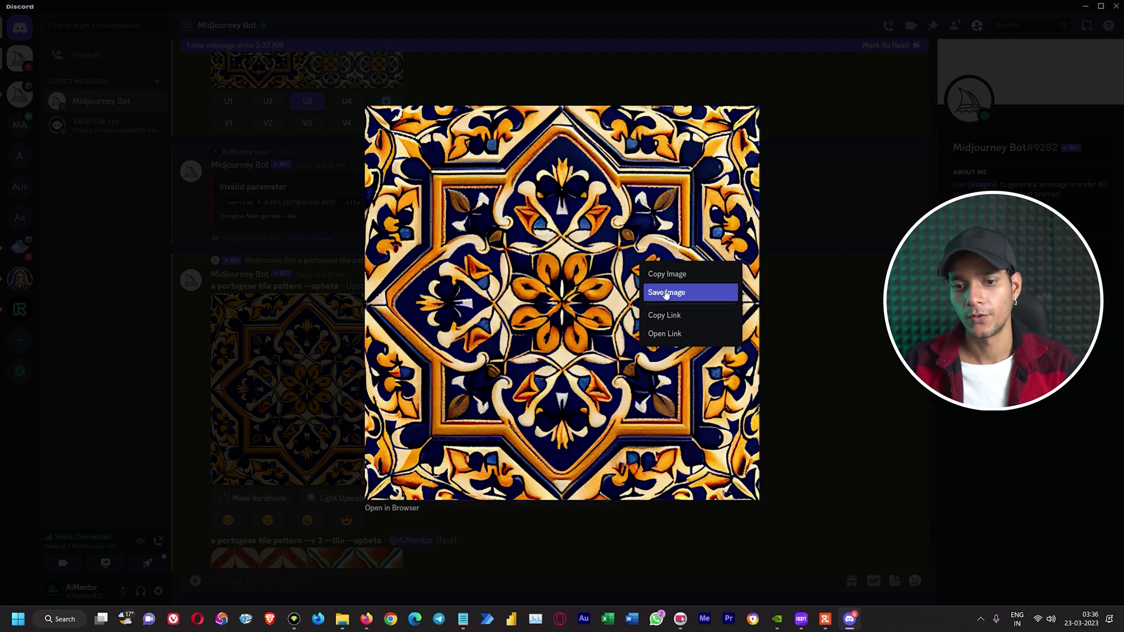
{"action": "left_click", "coordinate": [664, 290]}
{"action": "left_click", "coordinate": [45, 141]}
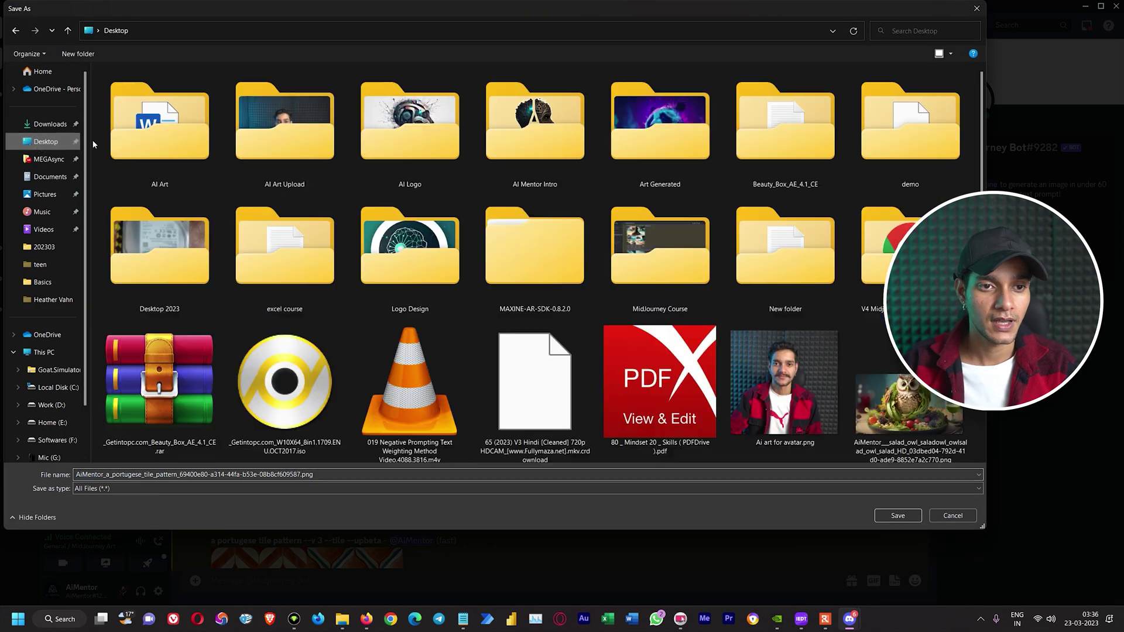
{"action": "key", "text": "Return"}
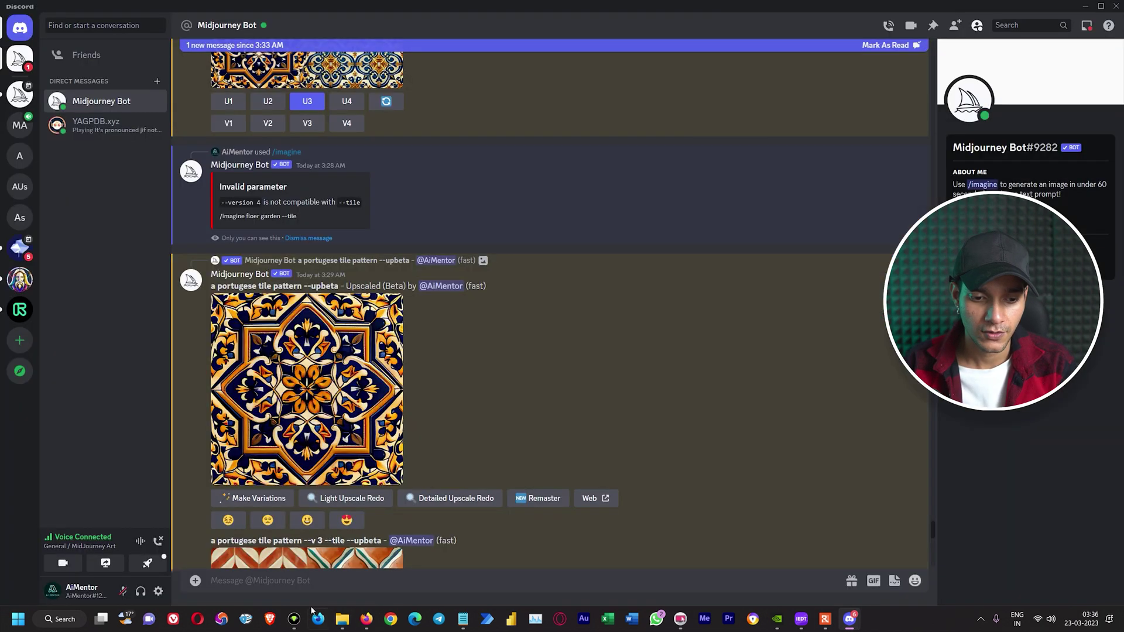
Open the Desktop's AI Logo folder in File Explorer.
{"action": "left_click", "coordinate": [342, 619]}
{"action": "left_click", "coordinate": [69, 179]}
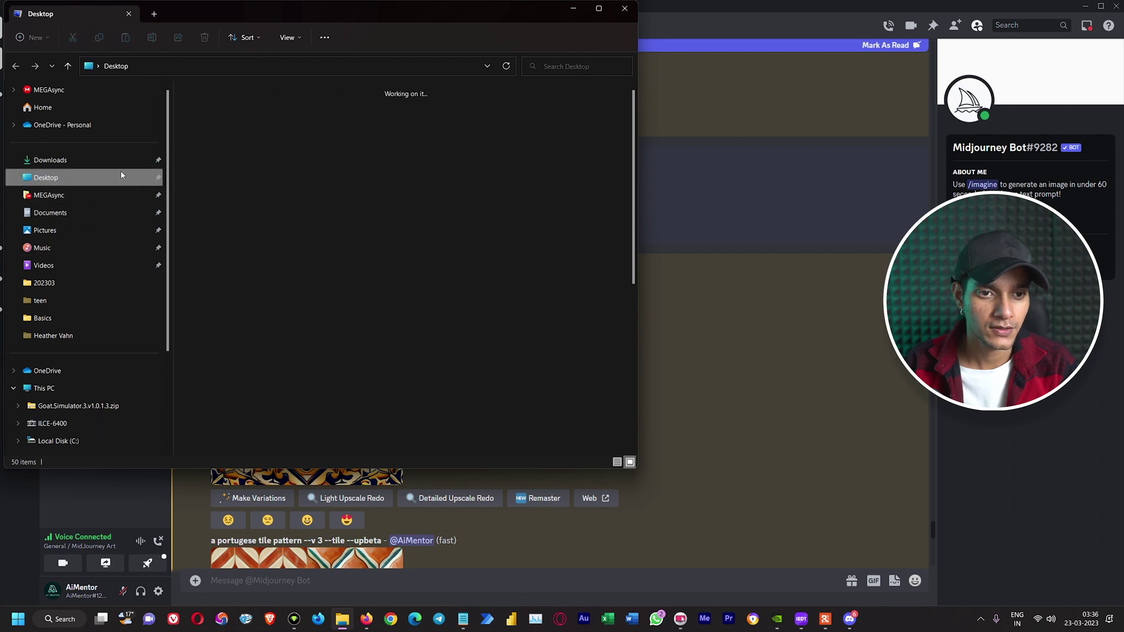
{"action": "double_click", "coordinate": [339, 114]}
Drag the saved Portuguese tile from the AI Logo folder into the texture checker and shrink it.
{"action": "left_click", "coordinate": [369, 619]}
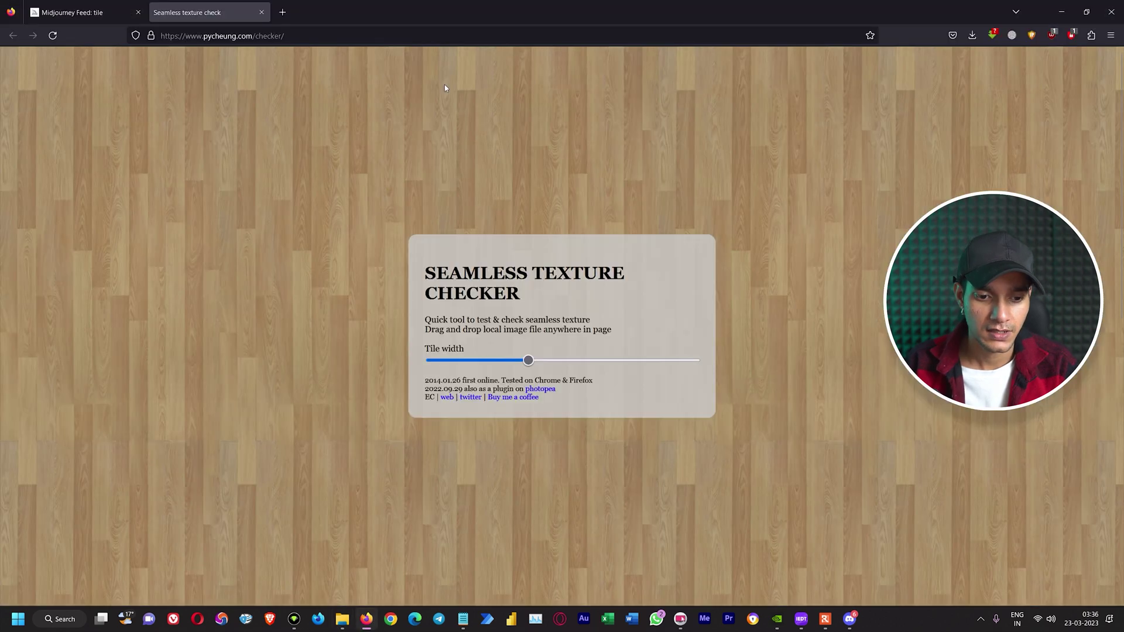
{"action": "left_click", "coordinate": [342, 619]}
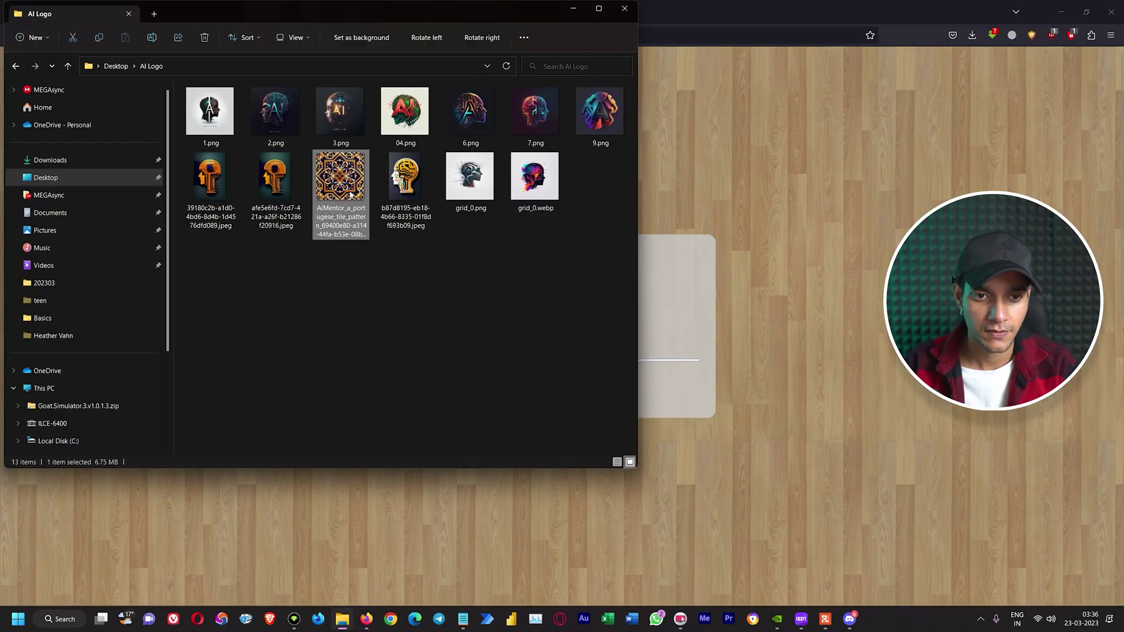
{"action": "left_click_drag", "start_coordinate": [340, 176], "coordinate": [761, 234]}
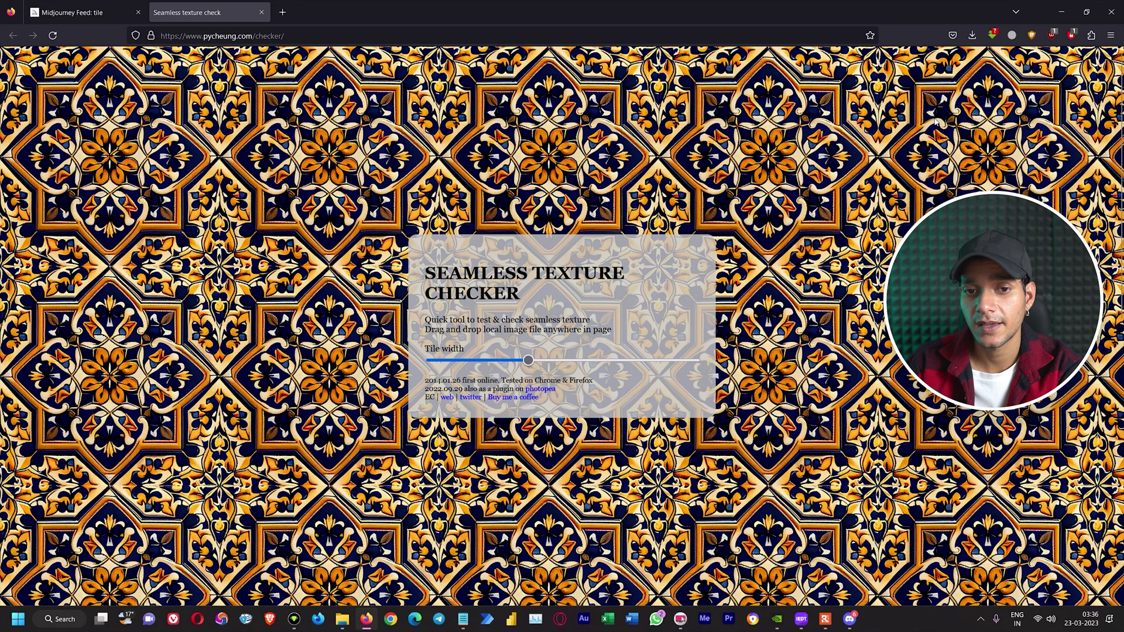
{"action": "left_click_drag", "start_coordinate": [529, 364], "coordinate": [433, 350]}
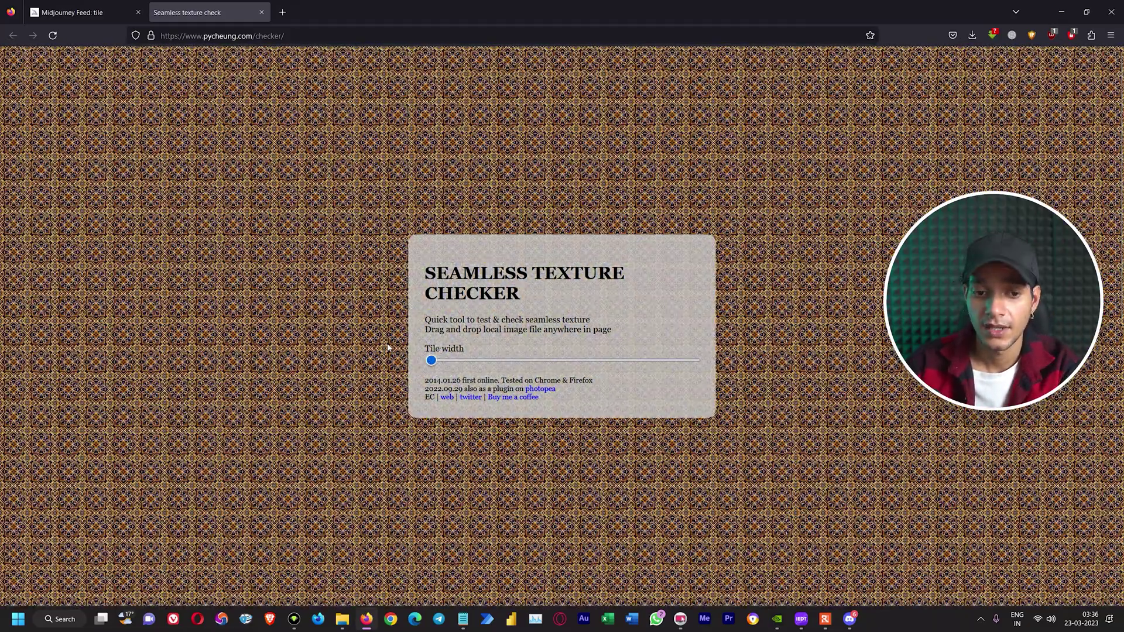
{"action": "left_click_drag", "start_coordinate": [387, 348], "coordinate": [156, 203]}
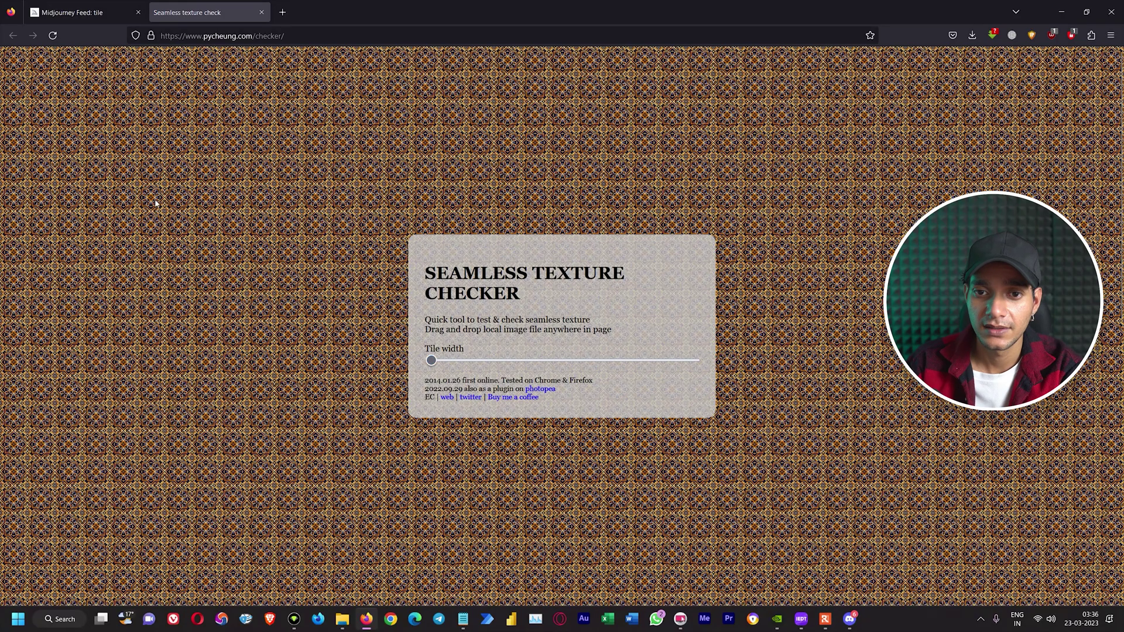
{"action": "left_click", "coordinate": [431, 361]}
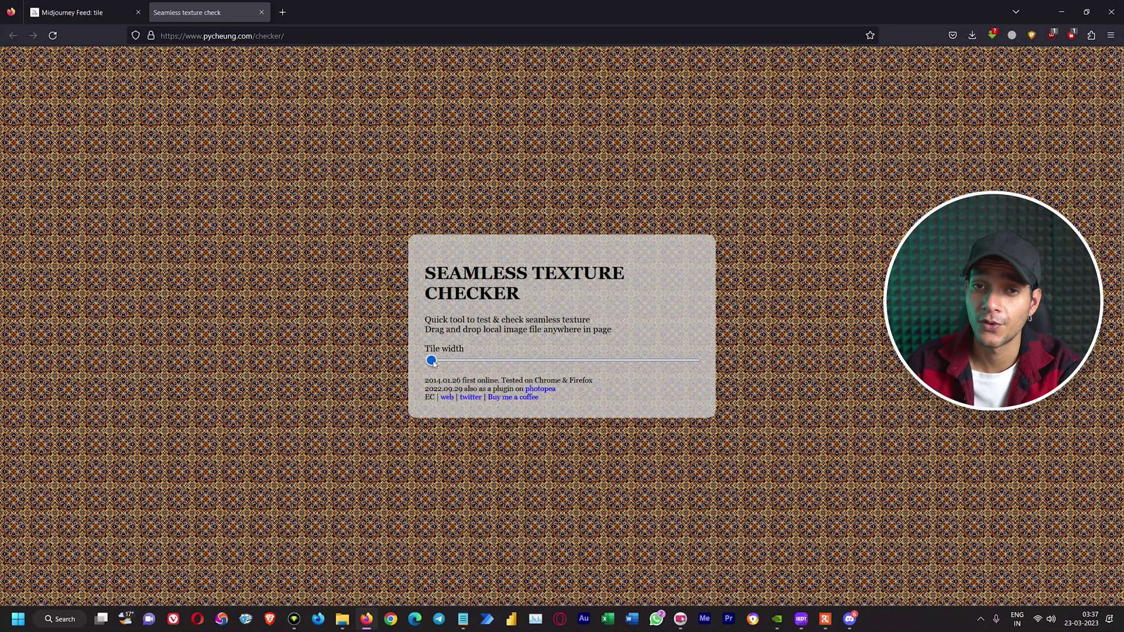
Vary the tile width from large to about 40% to smallest, then return to Discord.
{"action": "left_click_drag", "start_coordinate": [433, 363], "coordinate": [713, 363]}
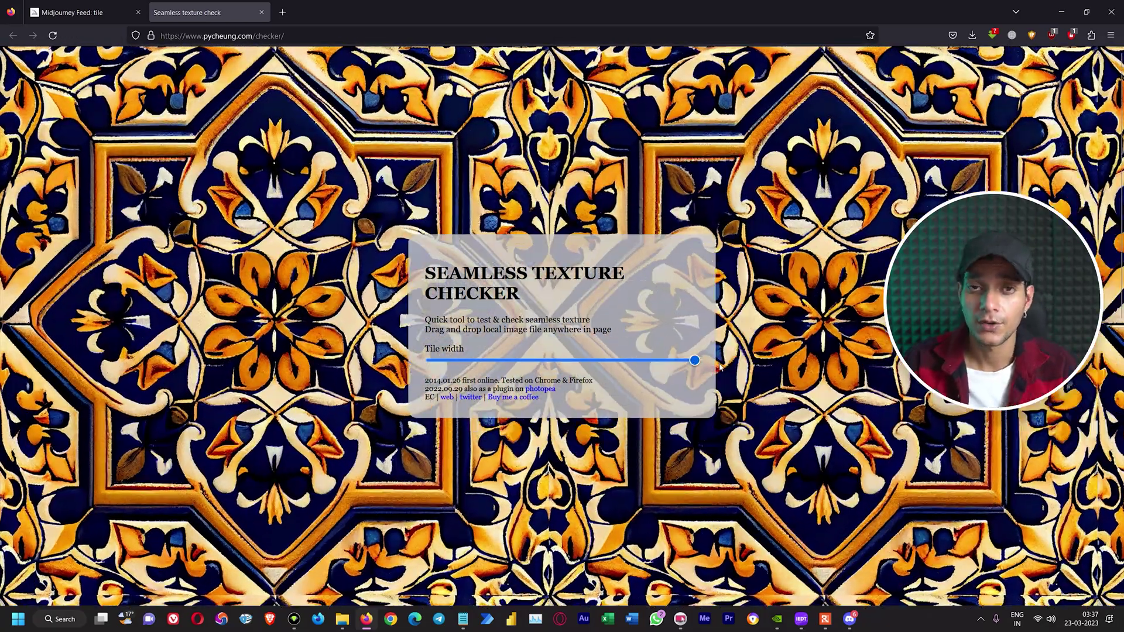
{"action": "left_click_drag", "start_coordinate": [695, 362], "coordinate": [487, 355]}
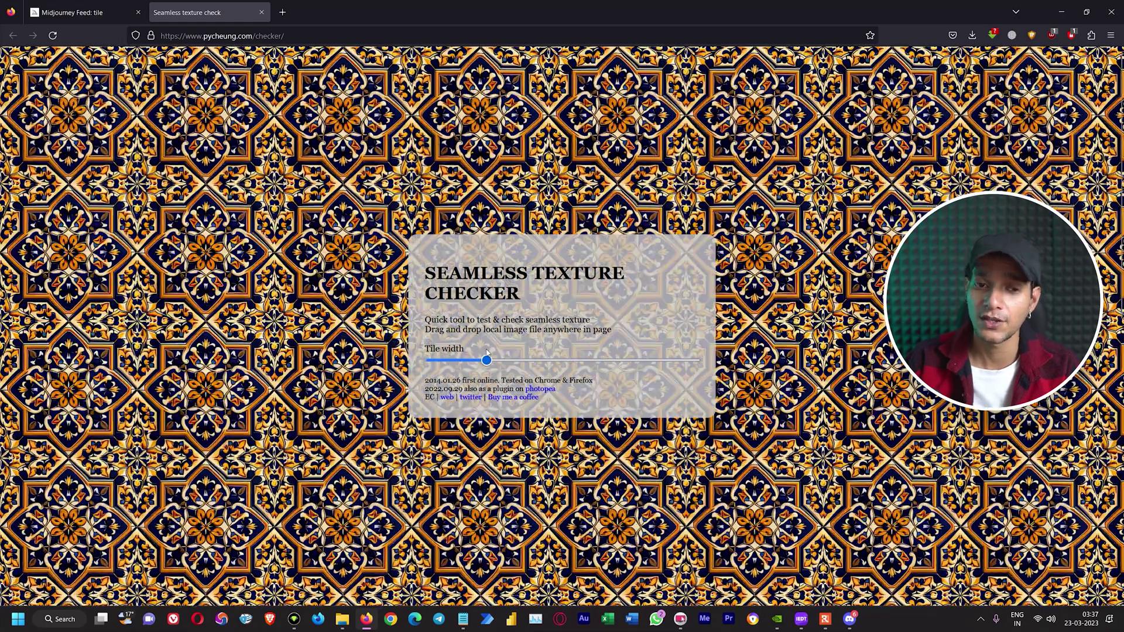
{"action": "left_click_drag", "start_coordinate": [487, 351], "coordinate": [570, 358]}
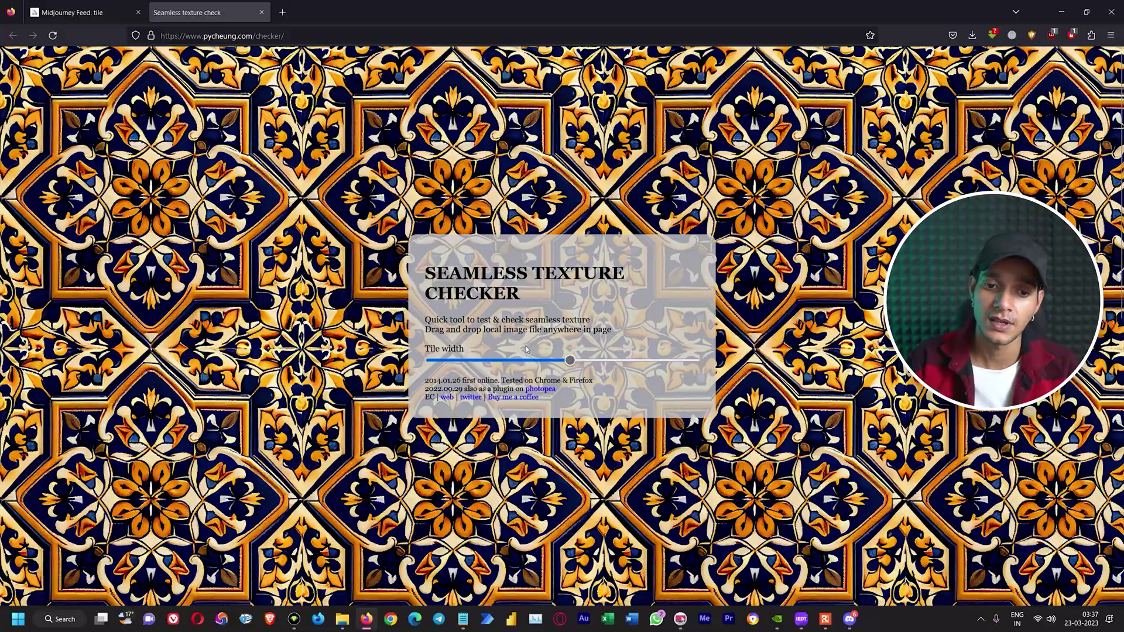
{"action": "right_click", "coordinate": [524, 346]}
{"action": "left_click", "coordinate": [458, 345]}
{"action": "mouse_move", "coordinate": [450, 360]}
{"action": "left_mouse_down"}
{"action": "mouse_move", "coordinate": [500, 360]}
{"action": "mouse_move", "coordinate": [431, 361]}
{"action": "left_mouse_up"}
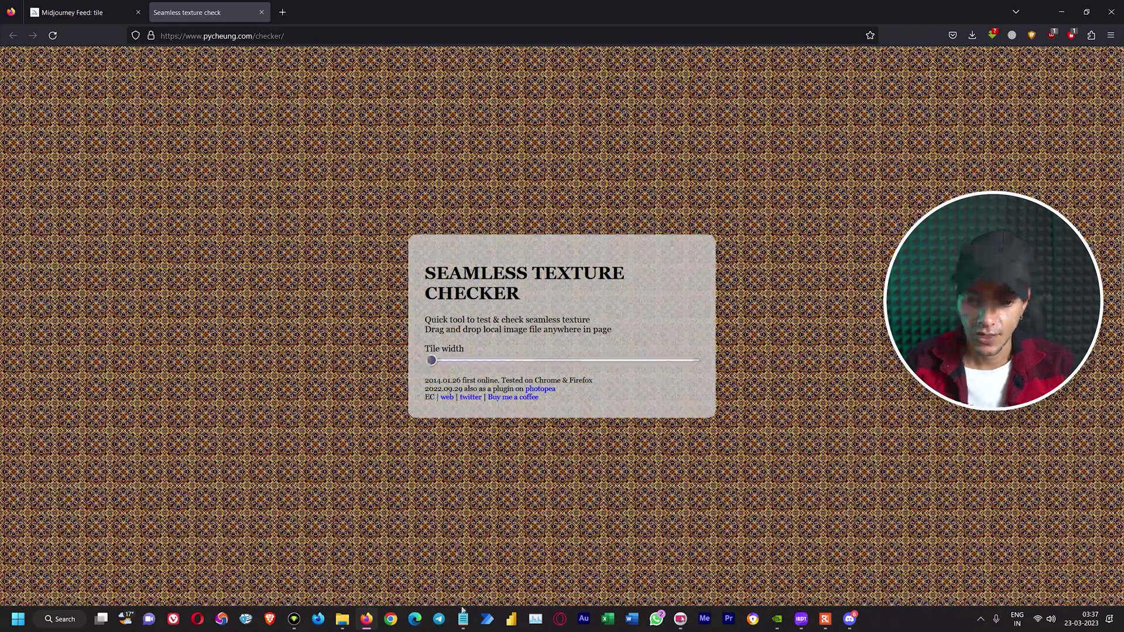
{"action": "left_click", "coordinate": [845, 628]}
Save the enlarged blue-and-white tile upscale into Desktop > AI Logo, then close the viewer.
{"action": "scroll", "coordinate": [523, 381], "scroll_direction": "up", "scroll_amount": 5}
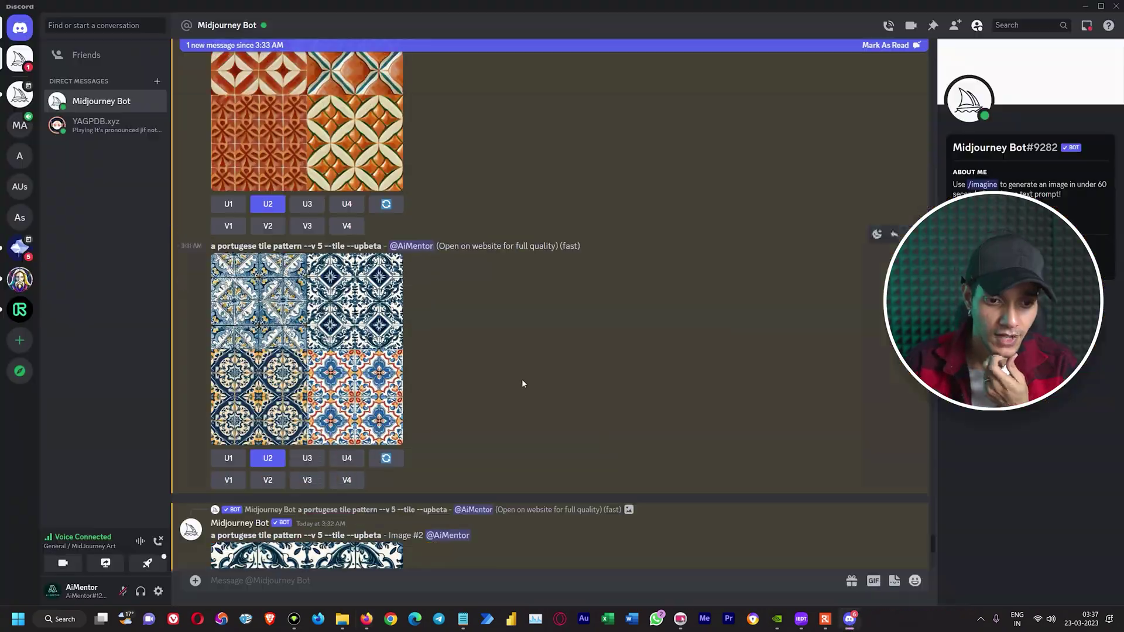
{"action": "scroll", "coordinate": [523, 383], "scroll_direction": "down", "scroll_amount": 3}
{"action": "left_click", "coordinate": [352, 234]}
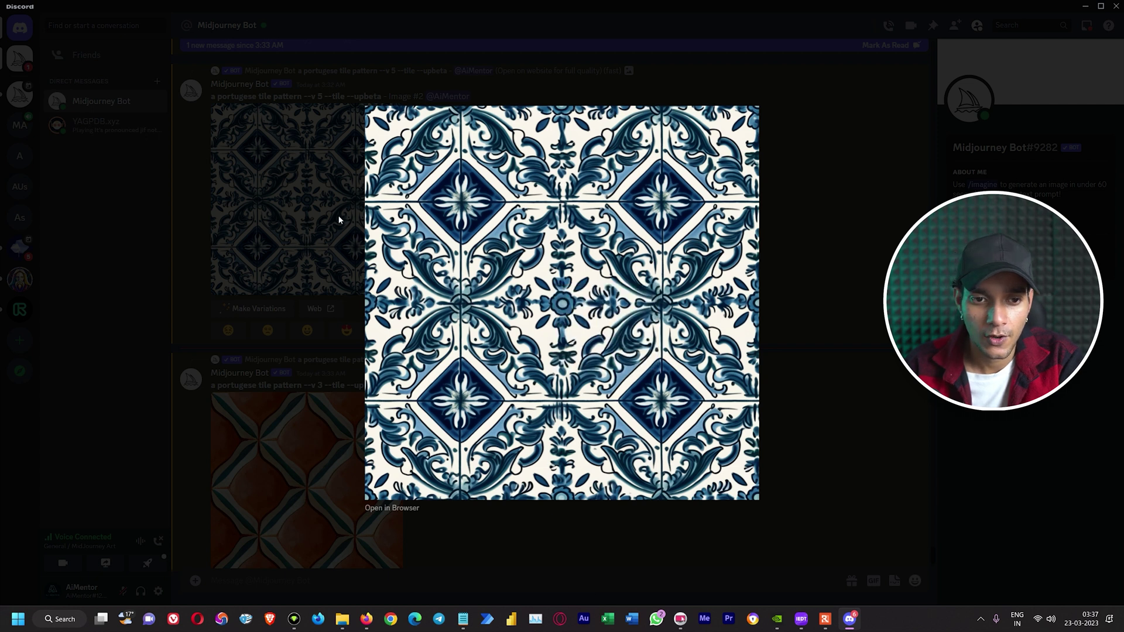
{"action": "right_click", "coordinate": [451, 250]}
{"action": "left_click", "coordinate": [503, 269]}
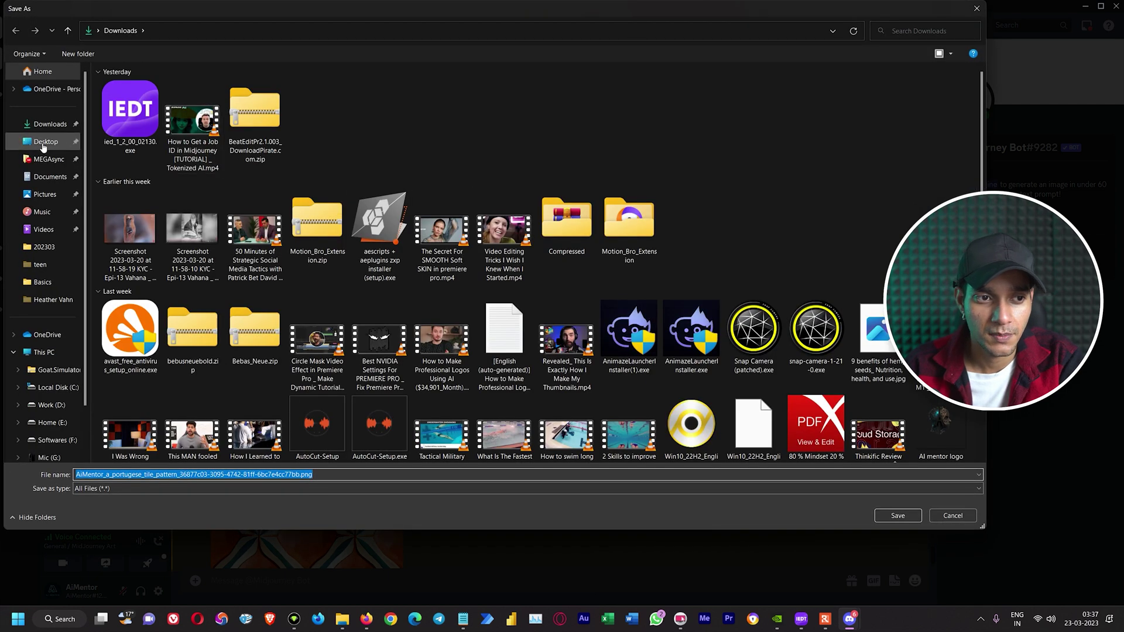
{"action": "left_click", "coordinate": [43, 143]}
{"action": "double_click", "coordinate": [410, 111]}
{"action": "left_click", "coordinate": [891, 517]}
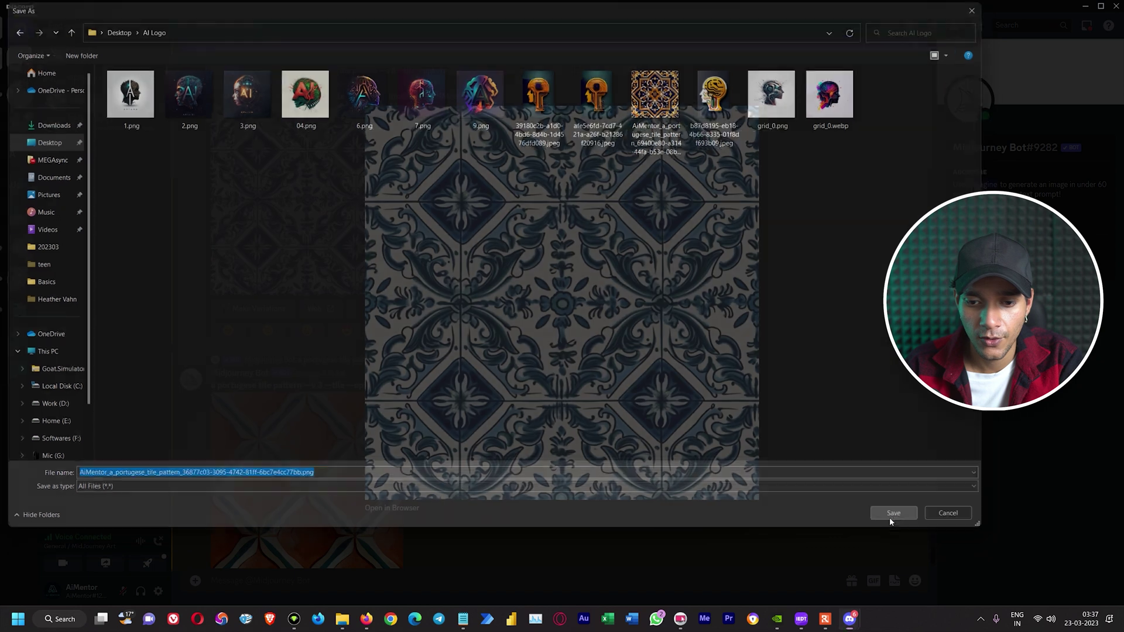
{"action": "key", "text": "Escape"}
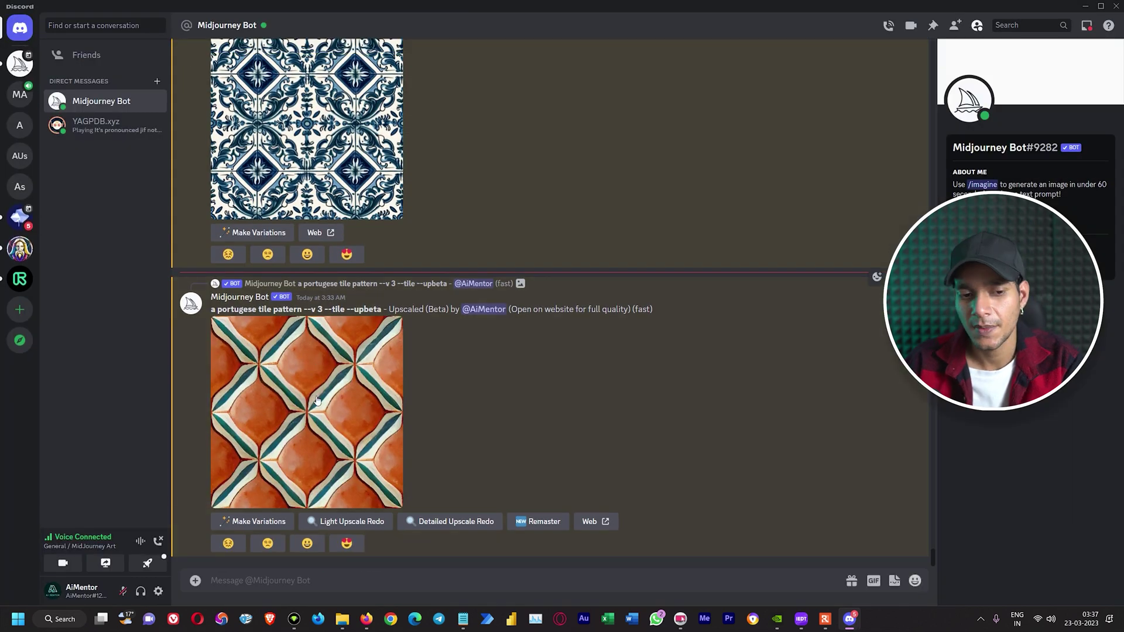
Load the saved blue-and-white tile PNG into Seamless Texture Checker as the texture.
{"action": "left_click", "coordinate": [364, 620]}
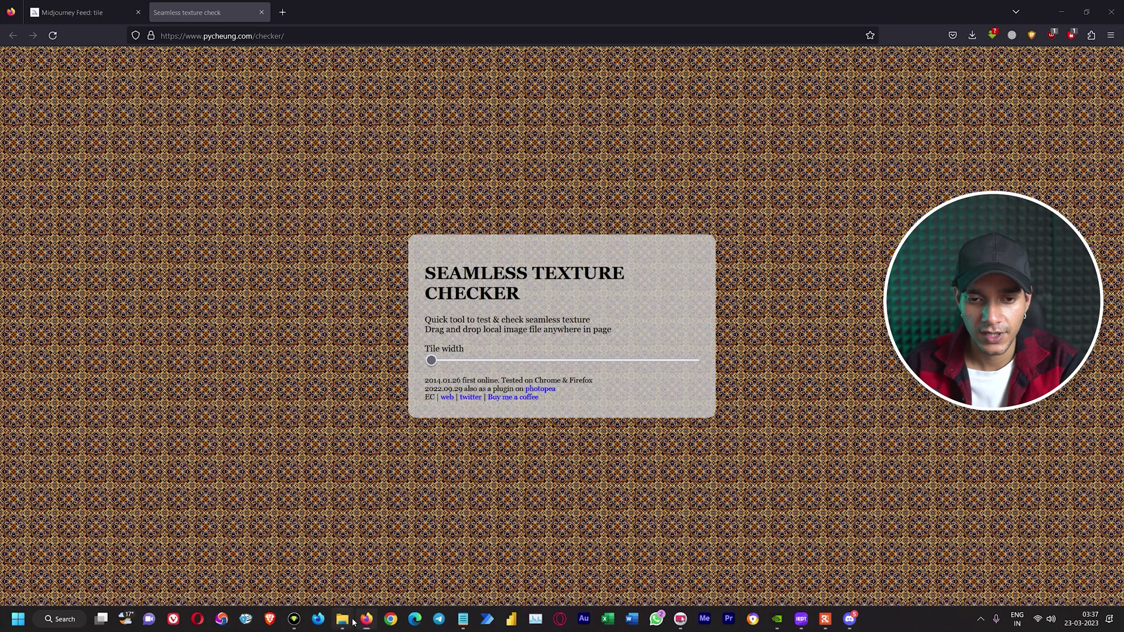
{"action": "left_click", "coordinate": [342, 620]}
{"action": "left_click_drag", "start_coordinate": [339, 175], "coordinate": [486, 361]}
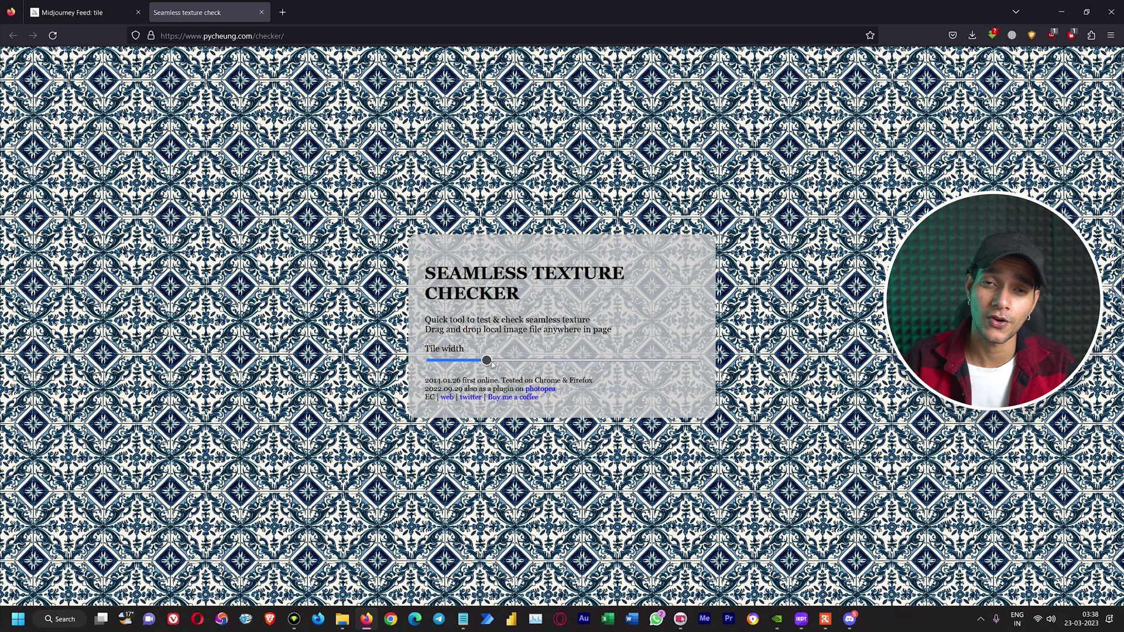
Narrow and then widen the tile width to check the blue tiles repeat seamlessly.
{"action": "left_click_drag", "start_coordinate": [486, 360], "coordinate": [463, 363]}
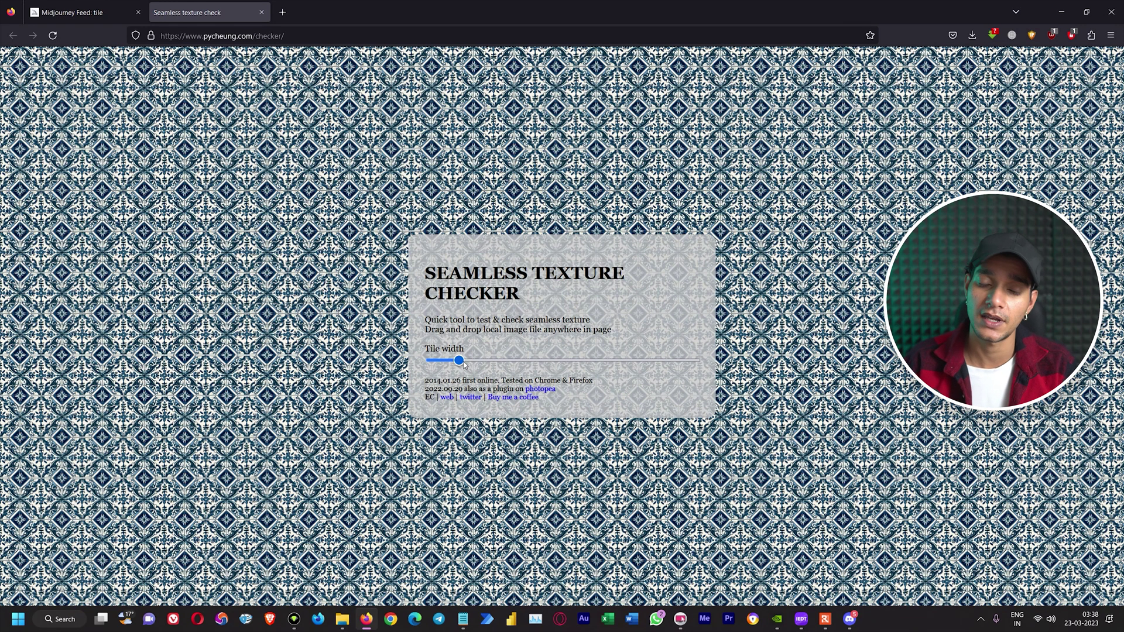
{"action": "left_click_drag", "start_coordinate": [464, 363], "coordinate": [501, 361]}
{"action": "left_click", "coordinate": [849, 623]}
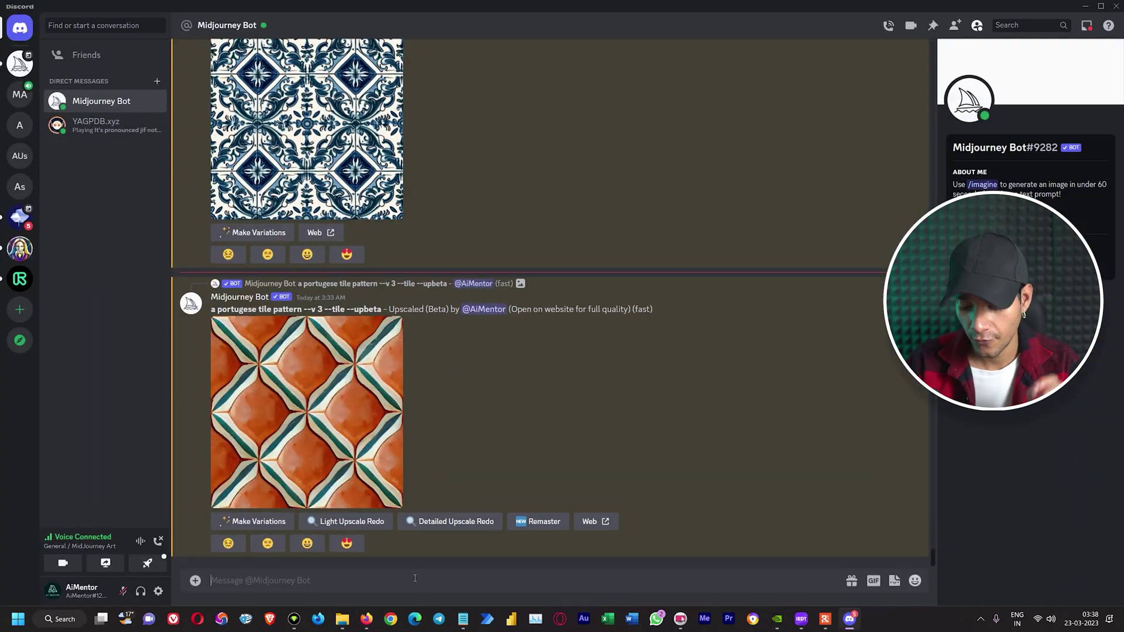
Send the /imagine prompt 'flower garden --tile'.
{"action": "type", "text": "/imagine"}
{"action": "key", "text": "Tab"}
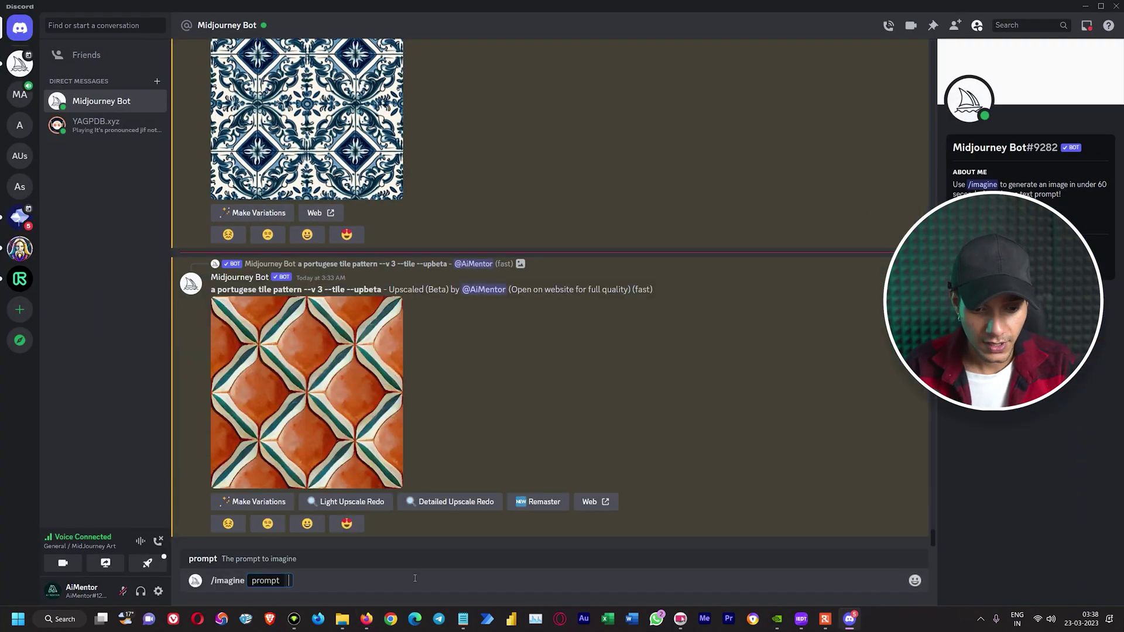
{"action": "type", "text": "flower garden"}
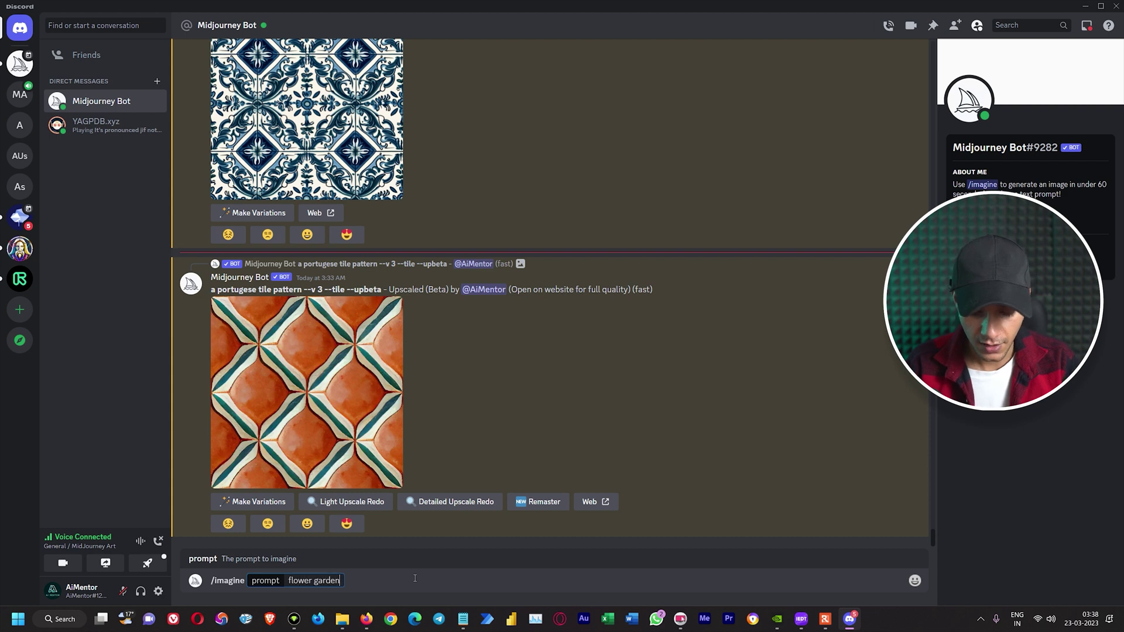
{"action": "type", "text": " --tile"}
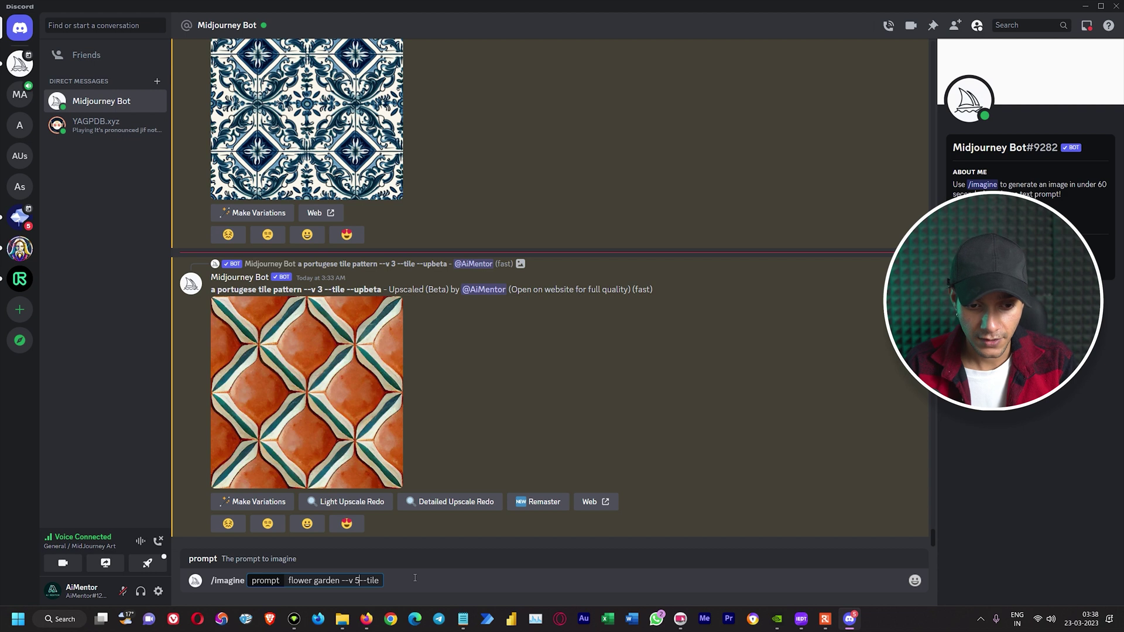
{"action": "key", "text": "Return"}
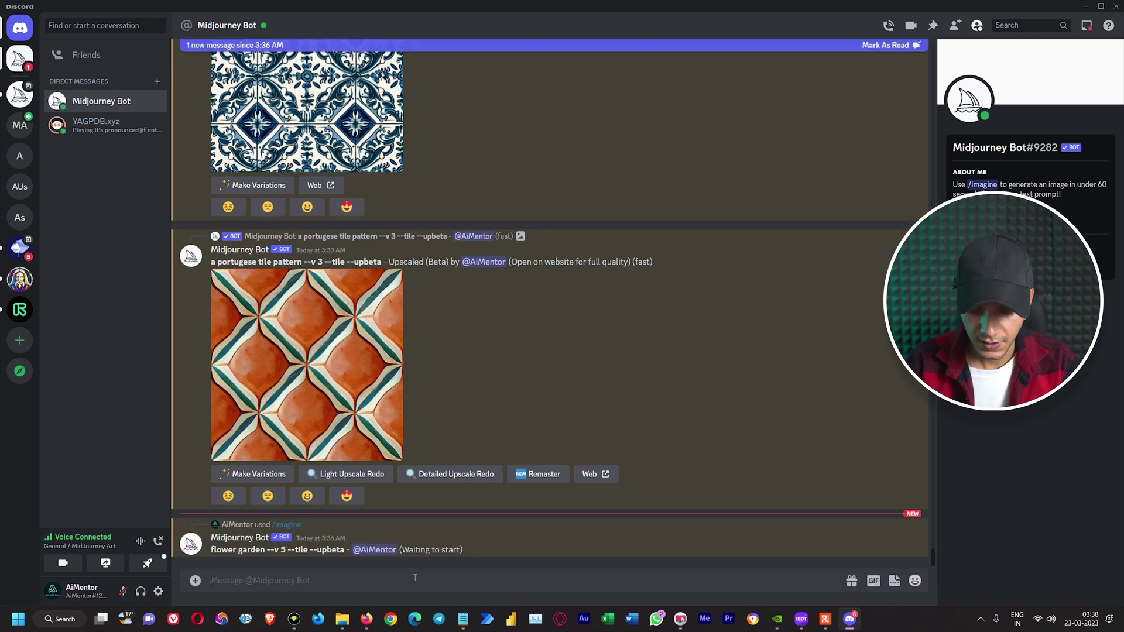
Send the /imagine prompt 'torn cardboard rose --v 5 --tile --upbeta'.
{"action": "type", "text": "/imagine"}
{"action": "key", "text": "Tab"}
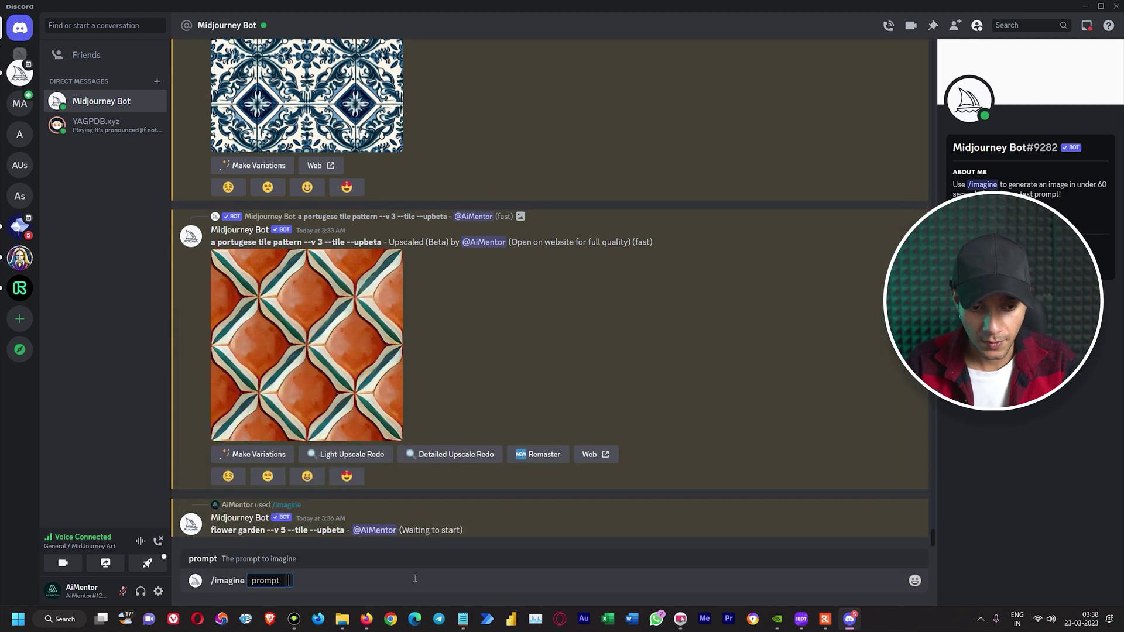
{"action": "type", "text": "torn cardboard"}
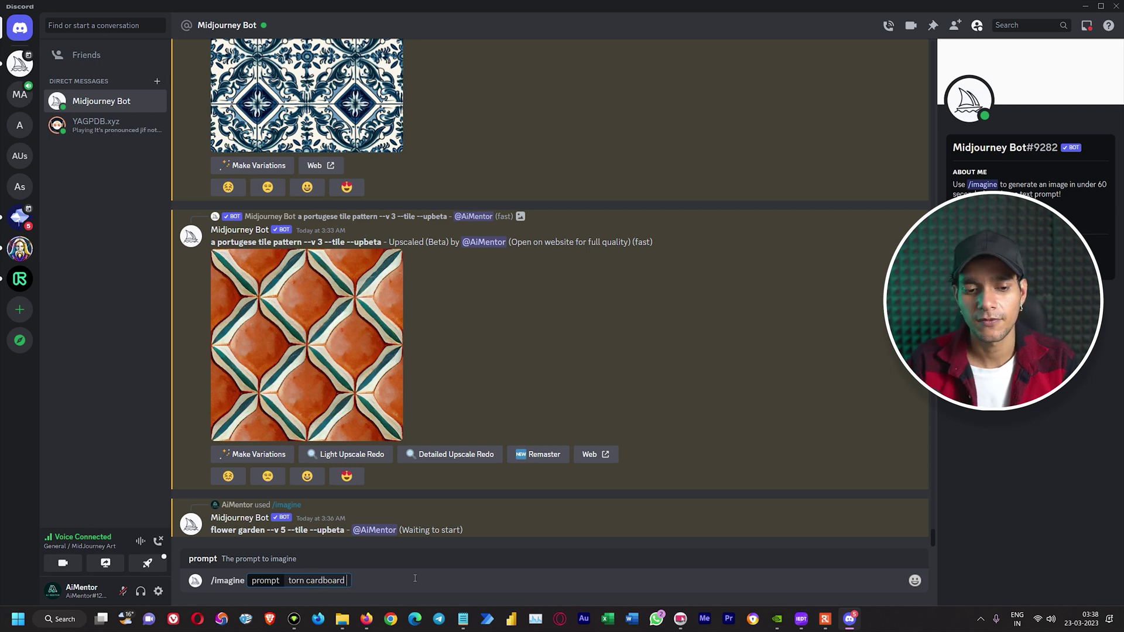
{"action": "type", "text": " rose --v"}
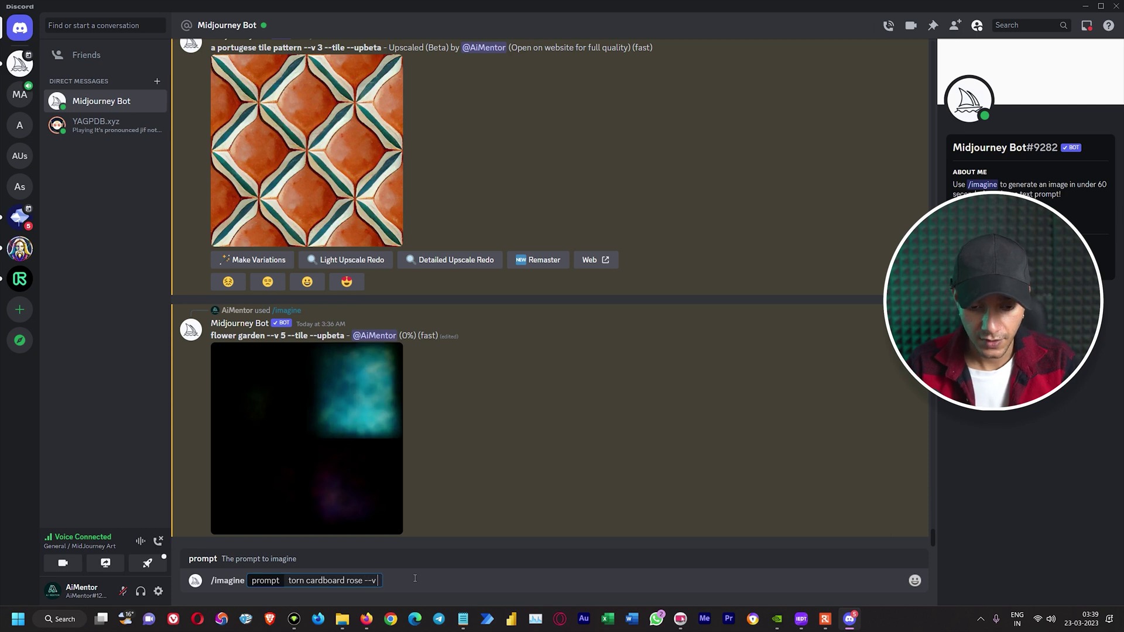
{"action": "type", "text": " 5 --tile --upbeta"}
{"action": "key", "text": "Return"}
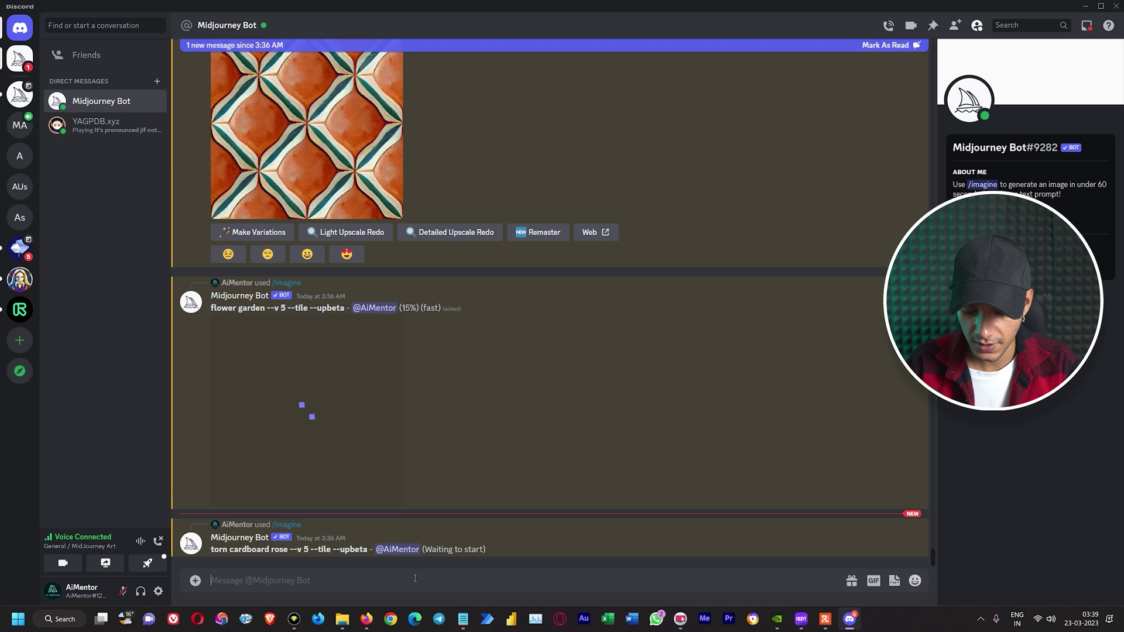
Send the /imagine prompt 'watercolor koi --v 5 --tile --upbeta'.
{"action": "type", "text": "/imagine"}
{"action": "key", "text": "Tab"}
{"action": "type", "text": "watercolor koi --"}
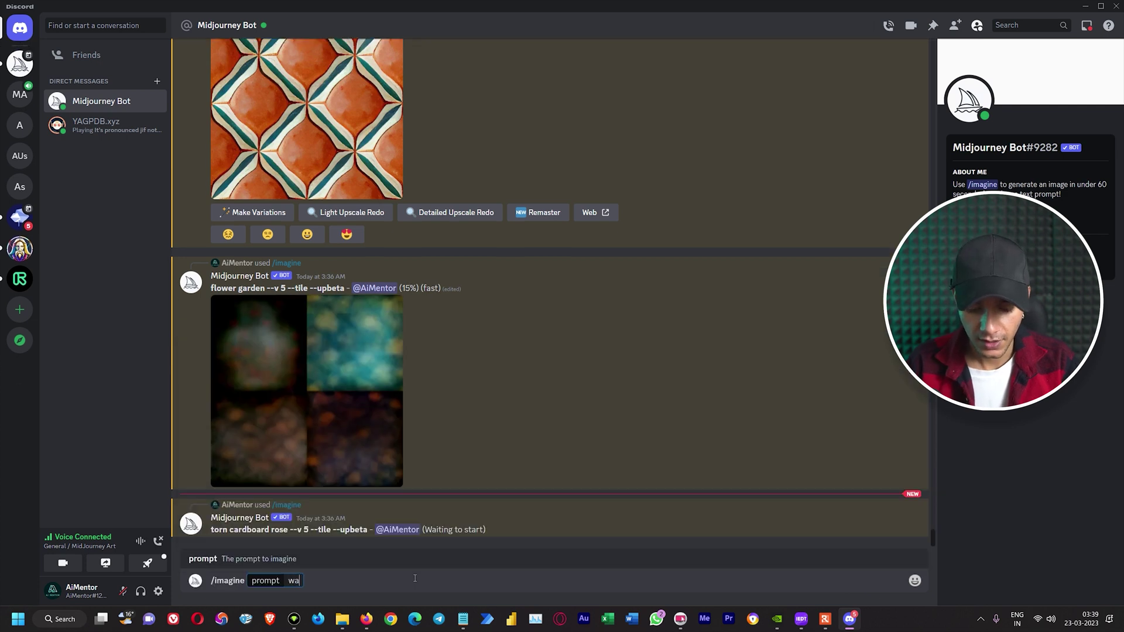
{"action": "type", "text": "v 5 --tile --upbeta"}
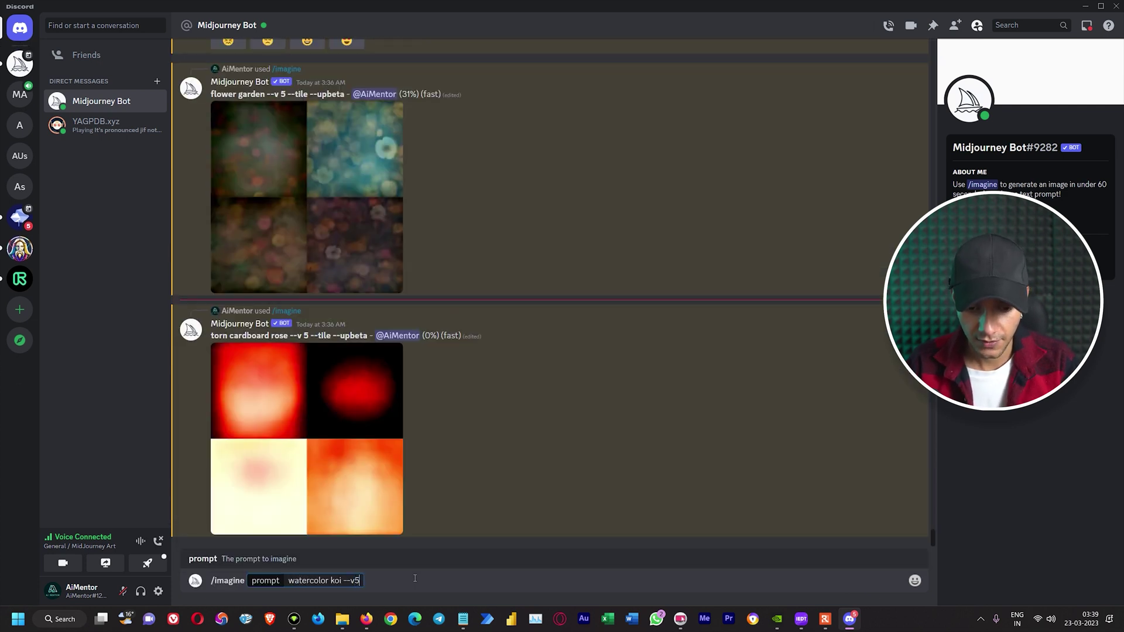
{"action": "key", "text": "Return"}
{"action": "scroll", "coordinate": [514, 357], "scroll_direction": "up", "scroll_amount": 3}
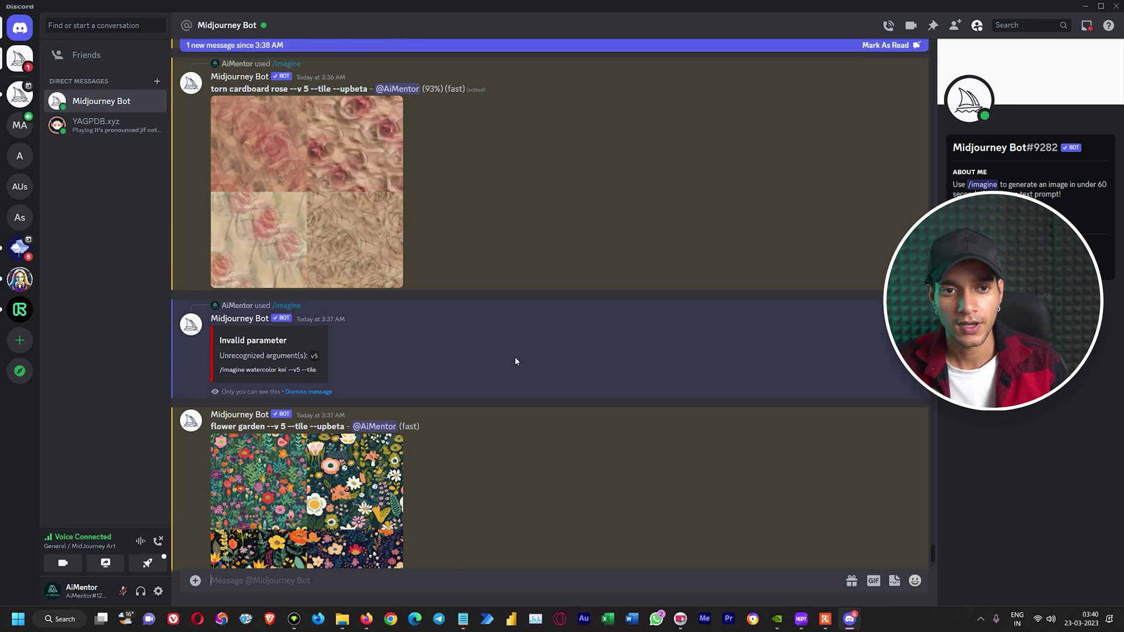
{"action": "scroll", "coordinate": [515, 357], "scroll_direction": "down", "scroll_amount": 3}
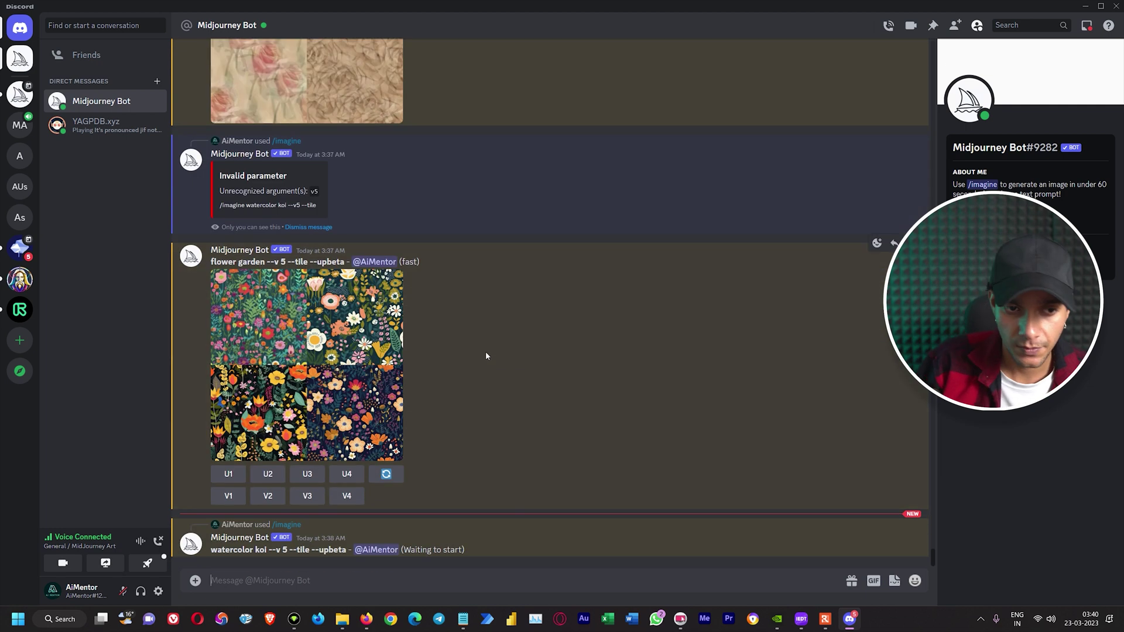
Preview the flower garden grid and upscale its third variation.
{"action": "left_click", "coordinate": [309, 333]}
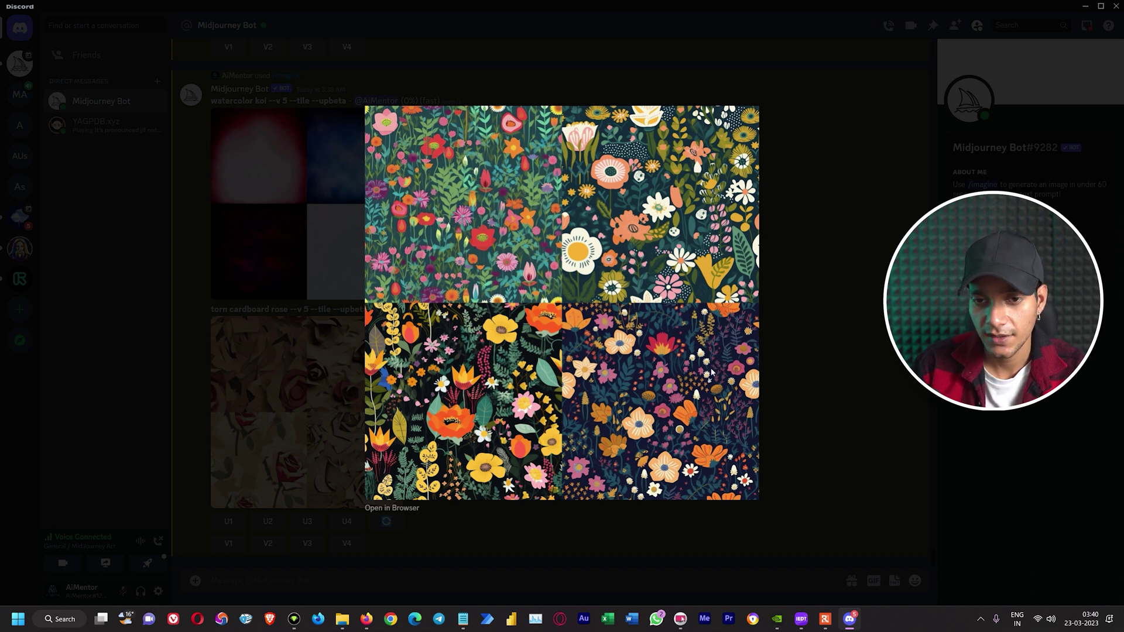
{"action": "left_click", "coordinate": [802, 351]}
{"action": "scroll", "coordinate": [477, 375], "scroll_direction": "up", "scroll_amount": 5}
{"action": "left_click", "coordinate": [335, 220]}
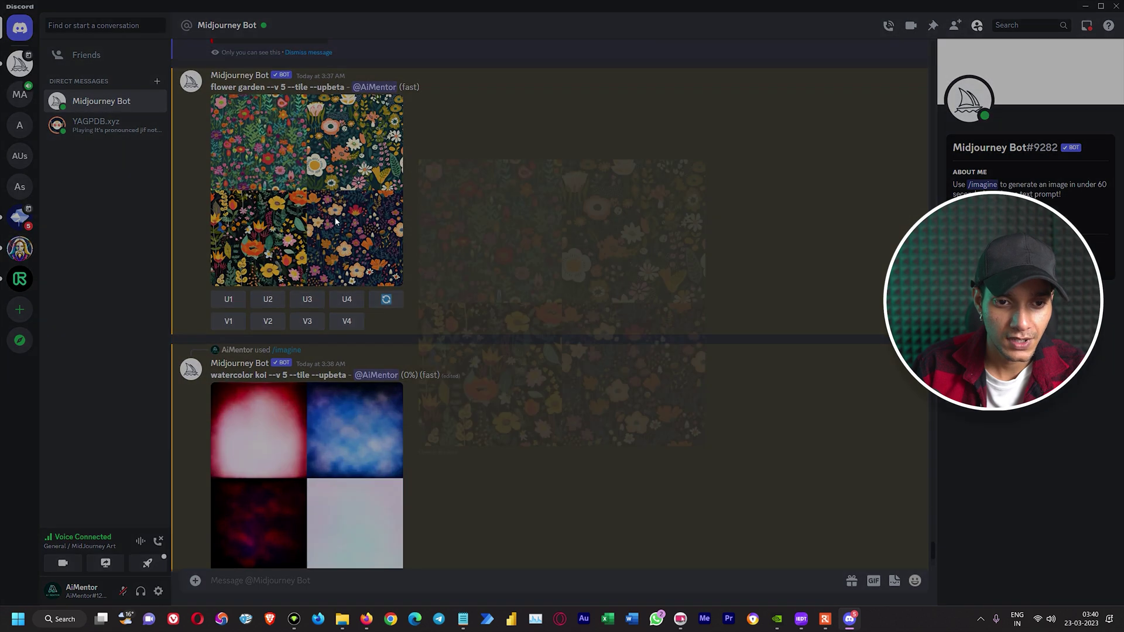
{"action": "left_click", "coordinate": [803, 327]}
{"action": "left_click", "coordinate": [306, 299]}
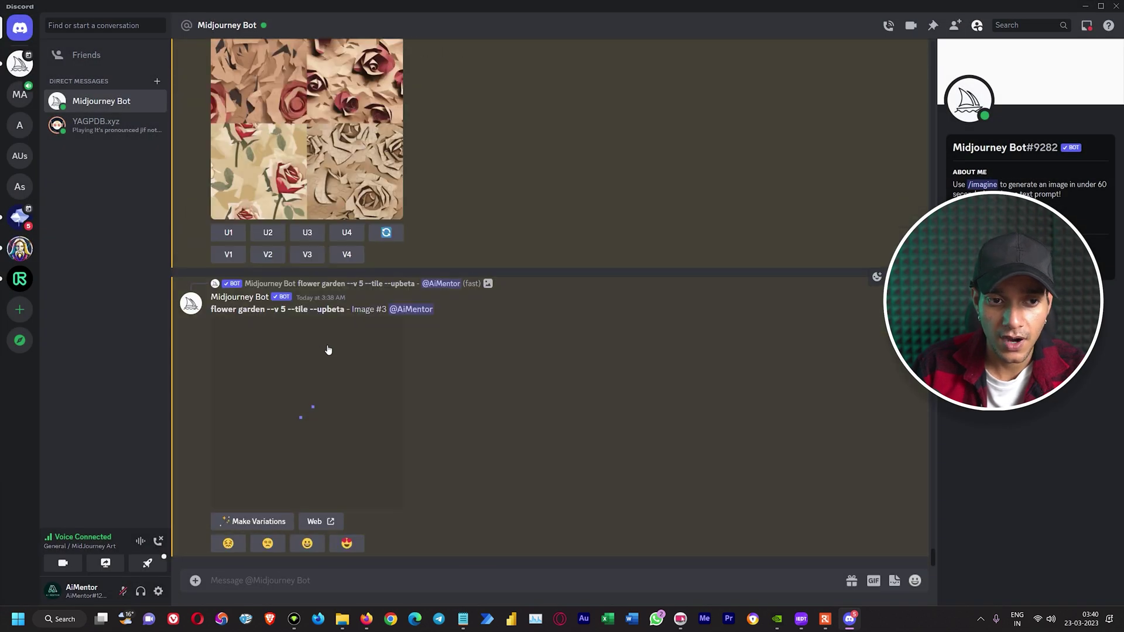
Preview the torn cardboard rose grid and upscale variation 2 (U2).
{"action": "left_click", "coordinate": [309, 269]}
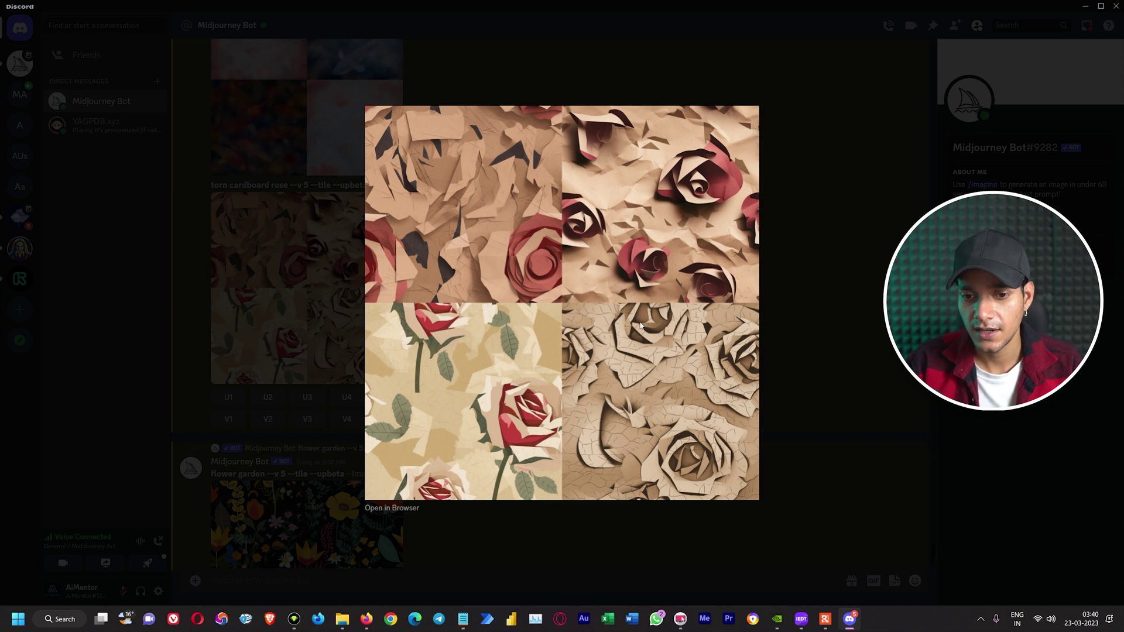
{"action": "left_click", "coordinate": [827, 345]}
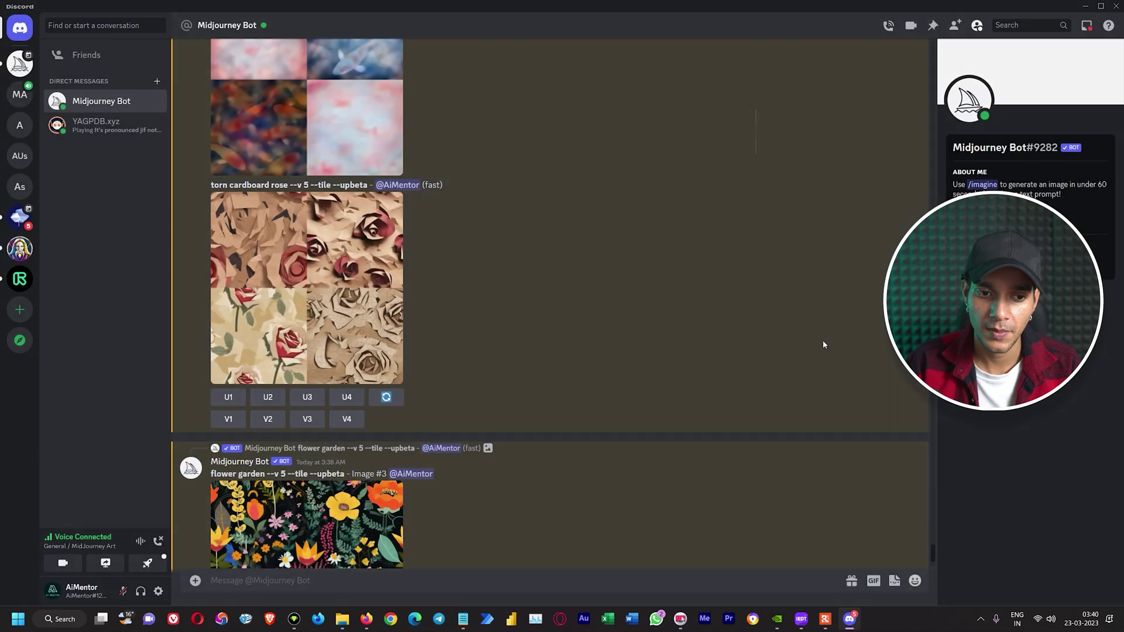
{"action": "left_click", "coordinate": [269, 398]}
Open the flower garden image enlarged and save it to disk.
{"action": "scroll", "coordinate": [475, 299], "scroll_direction": "down", "scroll_amount": 4}
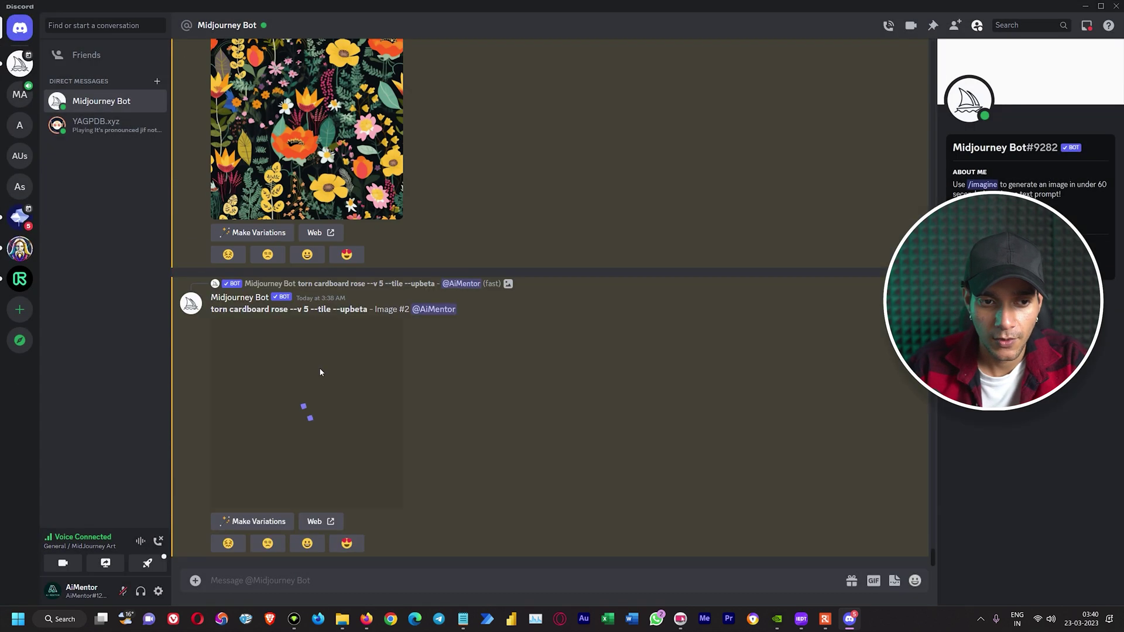
{"action": "scroll", "coordinate": [464, 373], "scroll_direction": "up", "scroll_amount": 3}
{"action": "left_click", "coordinate": [393, 281]}
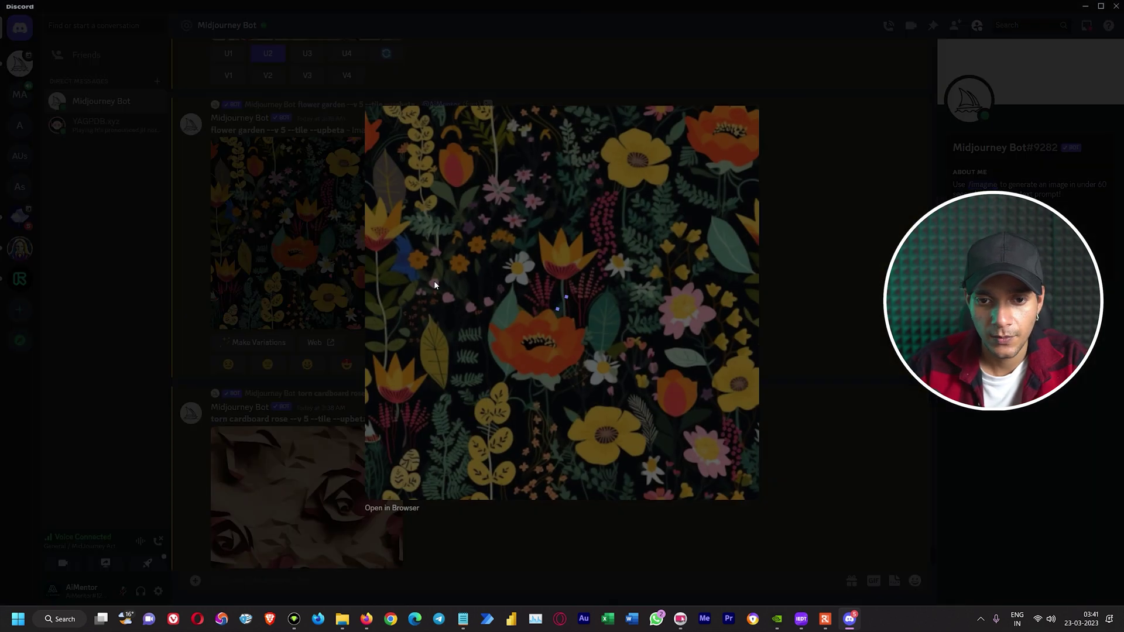
{"action": "right_click", "coordinate": [582, 281]}
{"action": "left_click", "coordinate": [608, 308]}
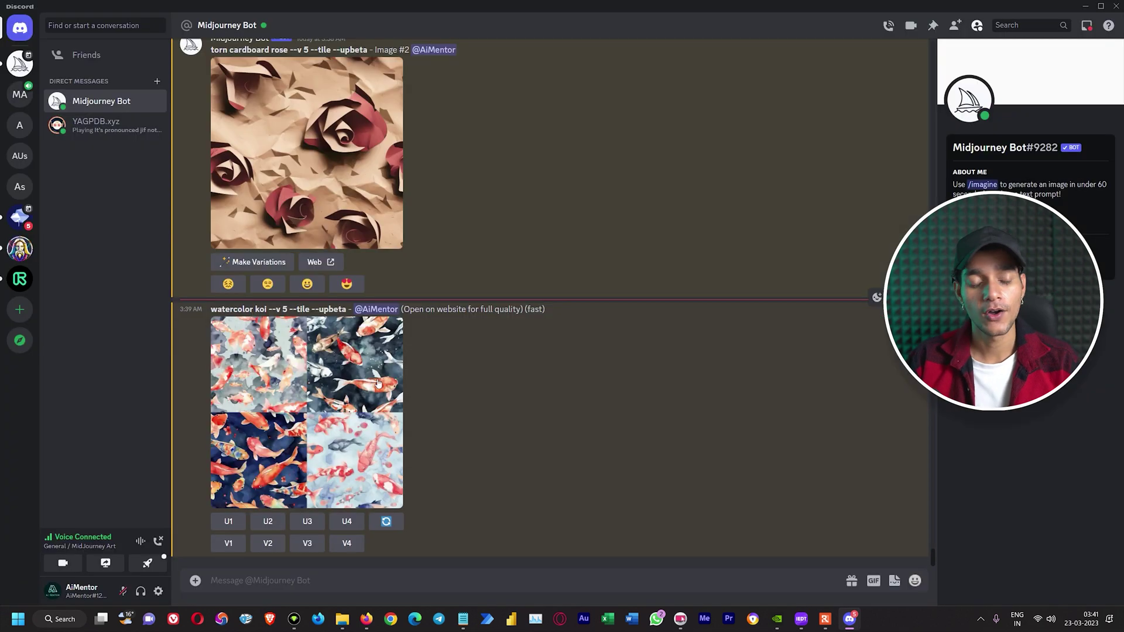
Preview the watercolor koi grid and upscale variation 4 (U4).
{"action": "left_click", "coordinate": [315, 393]}
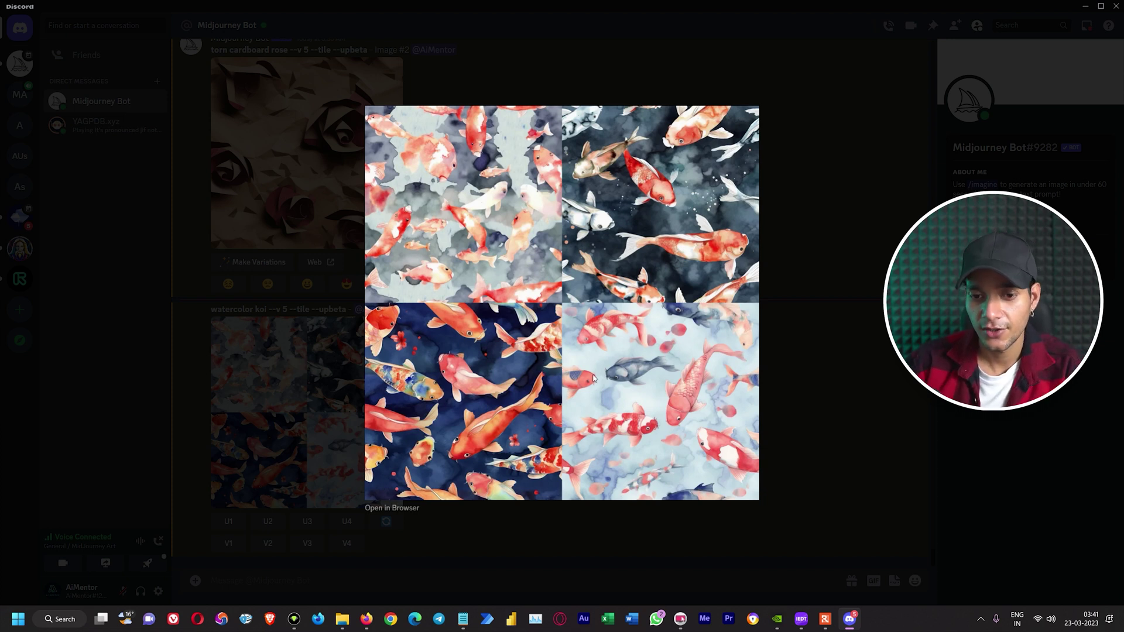
{"action": "left_click", "coordinate": [862, 392]}
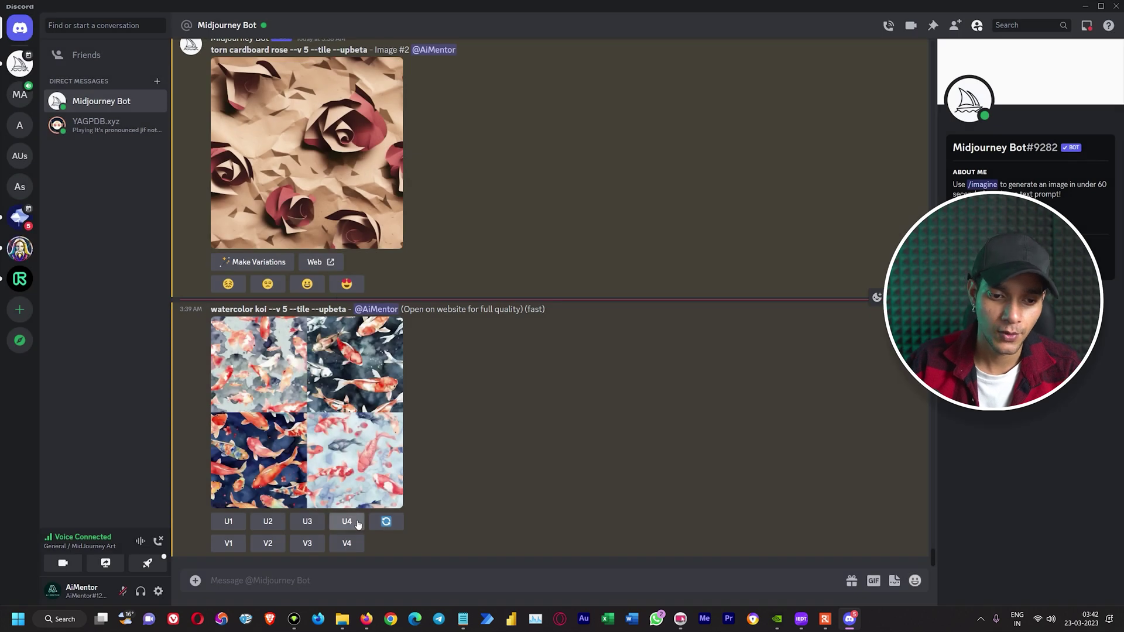
{"action": "left_click", "coordinate": [347, 521]}
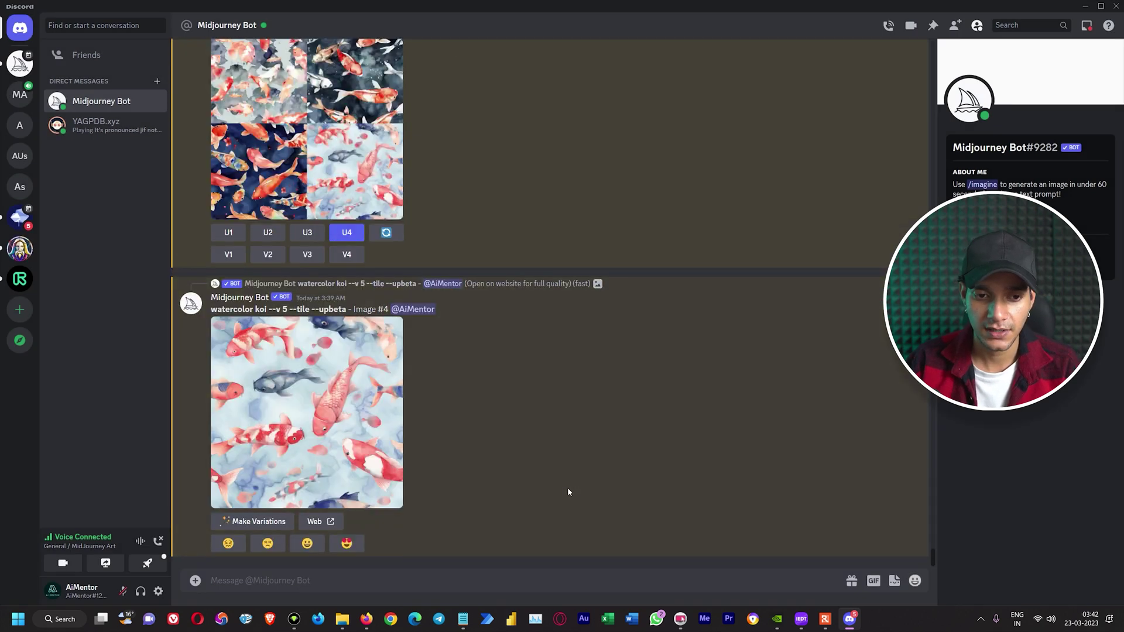
Open the upscaled koi image enlarged and save it to disk.
{"action": "left_click", "coordinate": [374, 445]}
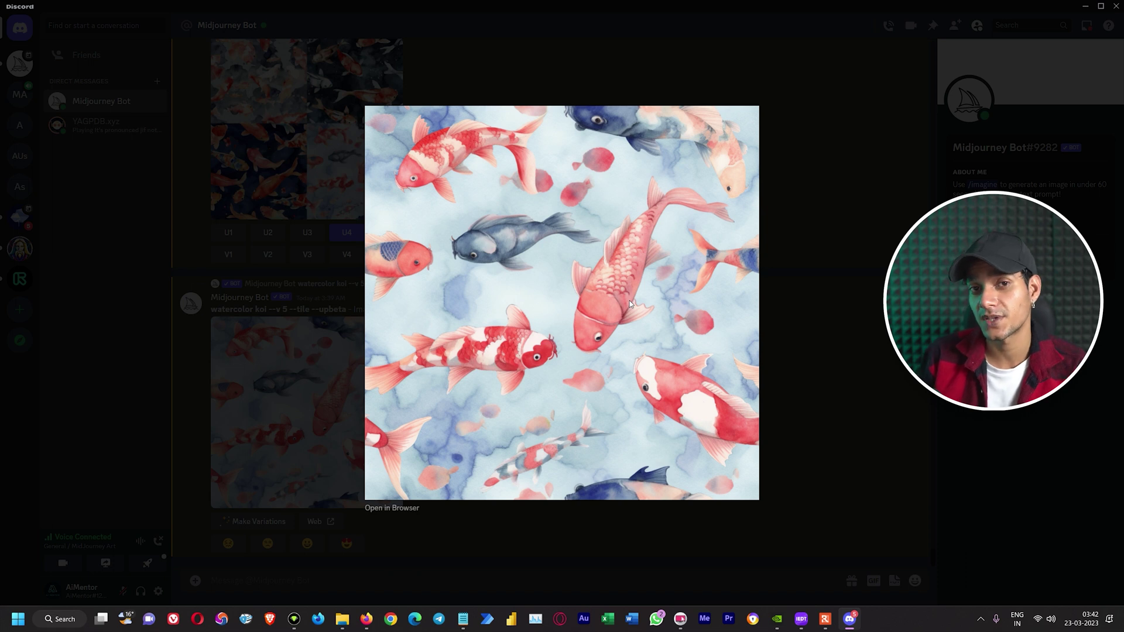
{"action": "left_click", "coordinate": [799, 394]}
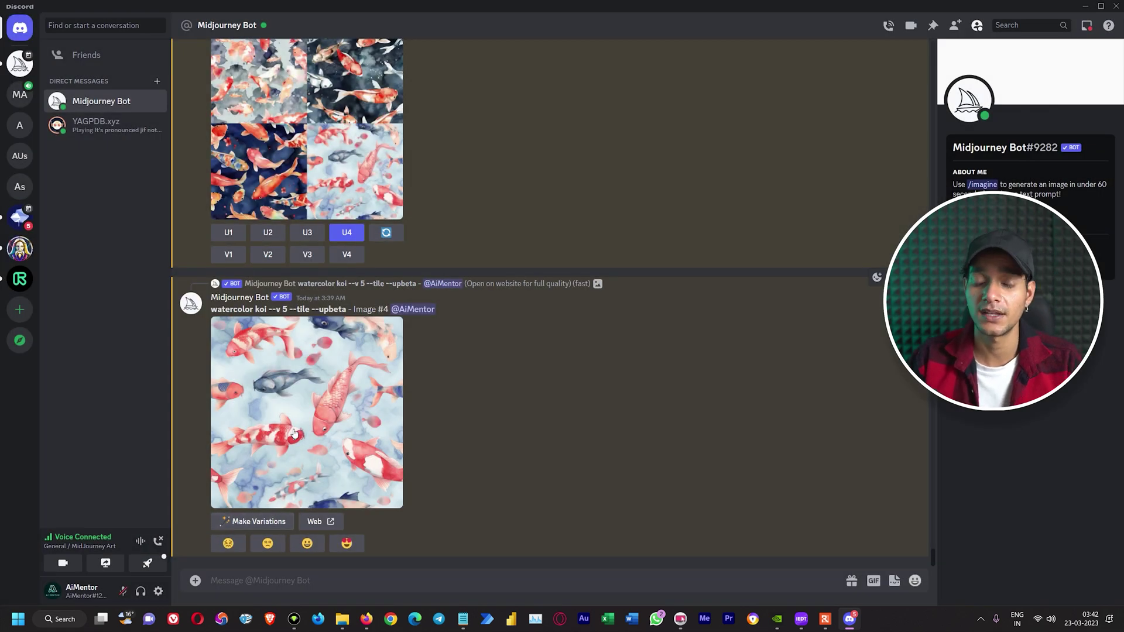
{"action": "left_click", "coordinate": [309, 412]}
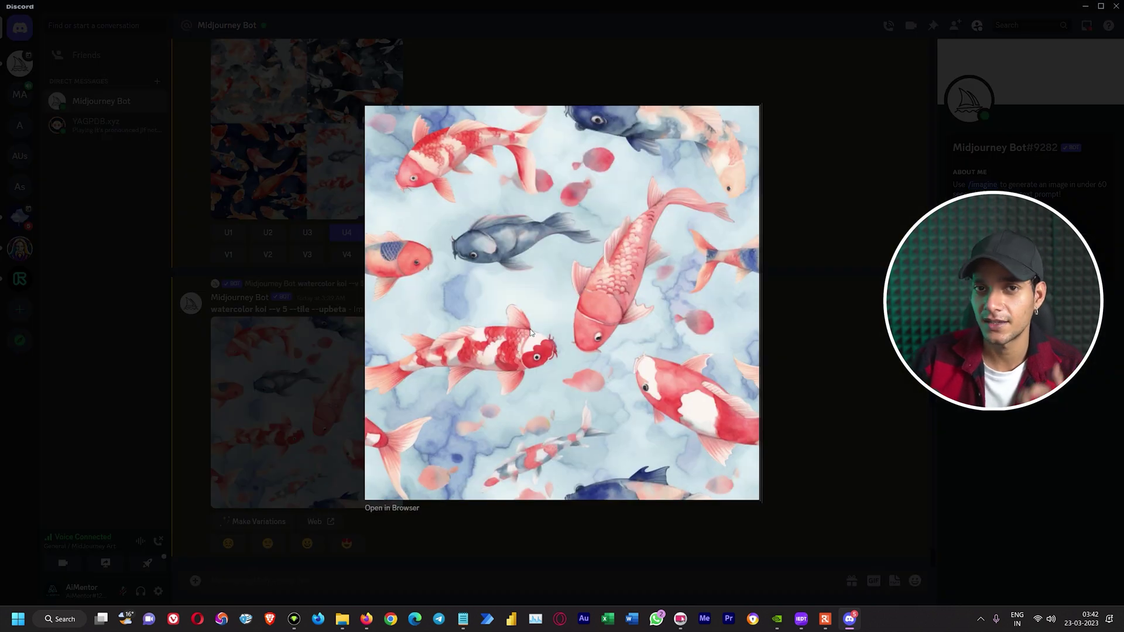
{"action": "right_click", "coordinate": [573, 293]}
{"action": "left_click", "coordinate": [580, 301]}
{"action": "left_click", "coordinate": [765, 409]}
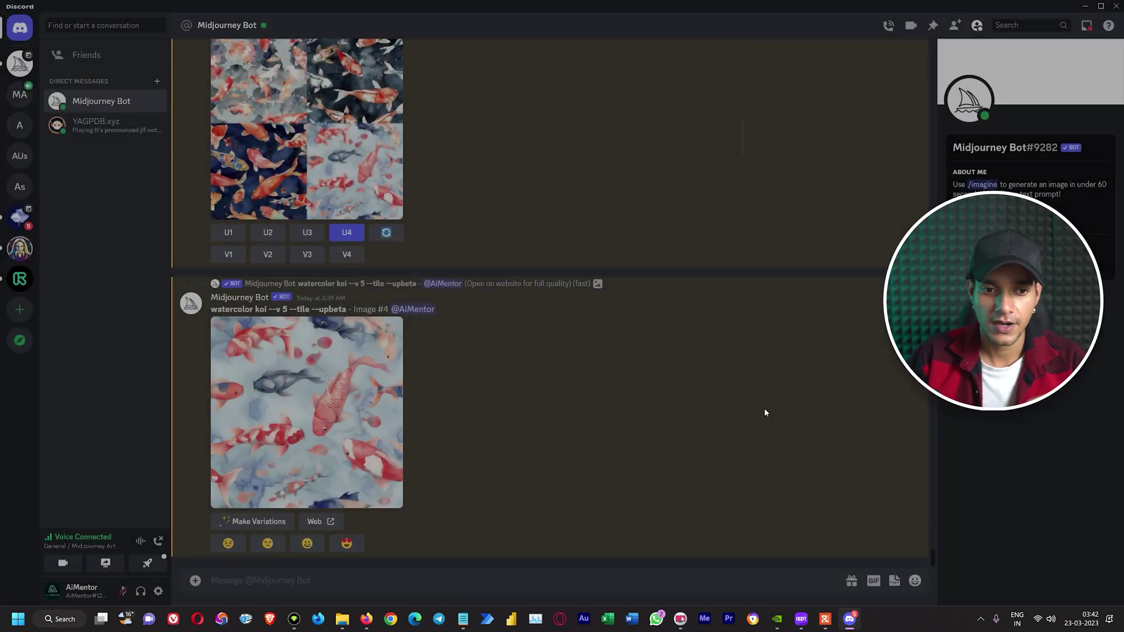
Load the torn cardboard rose image from the image folder into Seamless Texture Checker.
{"action": "scroll", "coordinate": [550, 403], "scroll_direction": "up", "scroll_amount": 4}
{"action": "scroll", "coordinate": [550, 403], "scroll_direction": "up", "scroll_amount": 6}
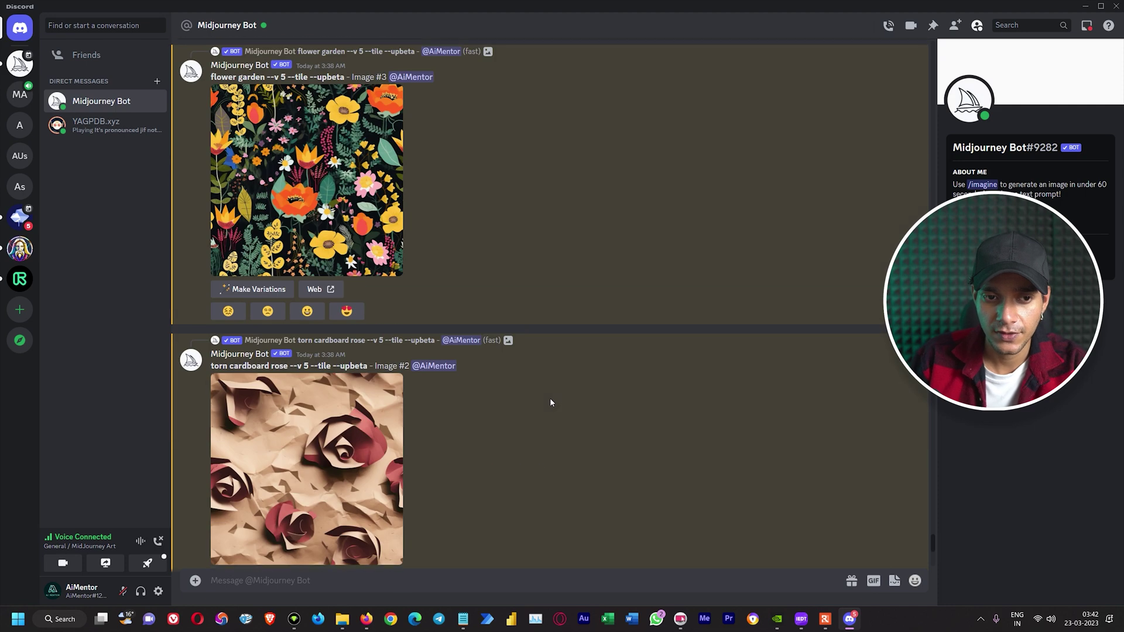
{"action": "scroll", "coordinate": [550, 403], "scroll_direction": "down", "scroll_amount": 3}
{"action": "left_click", "coordinate": [366, 619]}
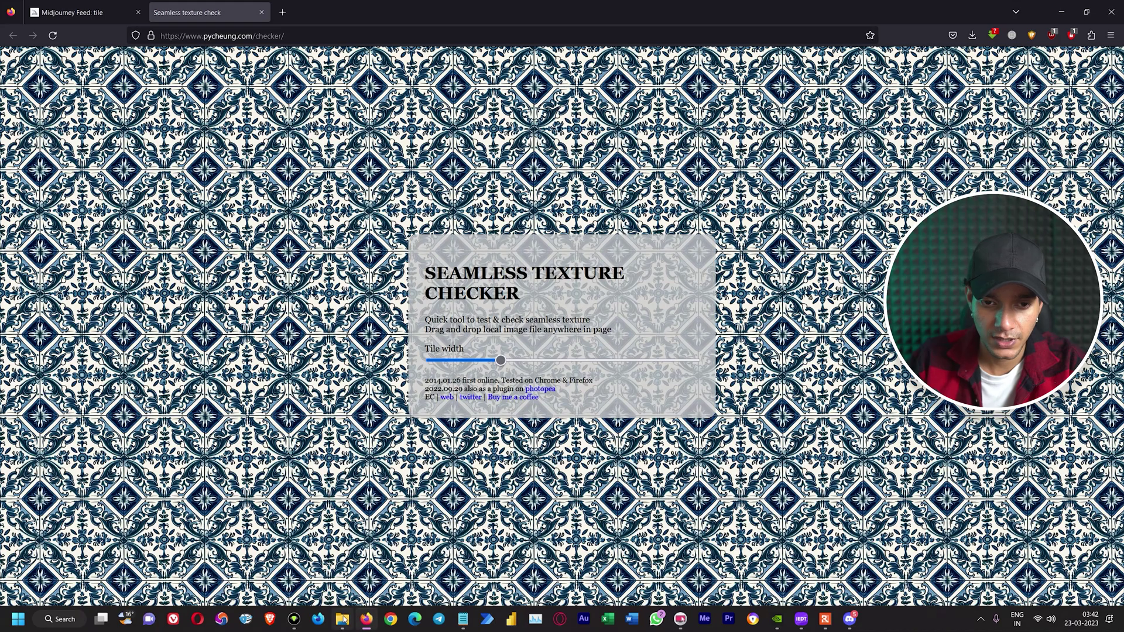
{"action": "left_click", "coordinate": [342, 619]}
{"action": "left_click_drag", "start_coordinate": [396, 13], "coordinate": [848, 72]}
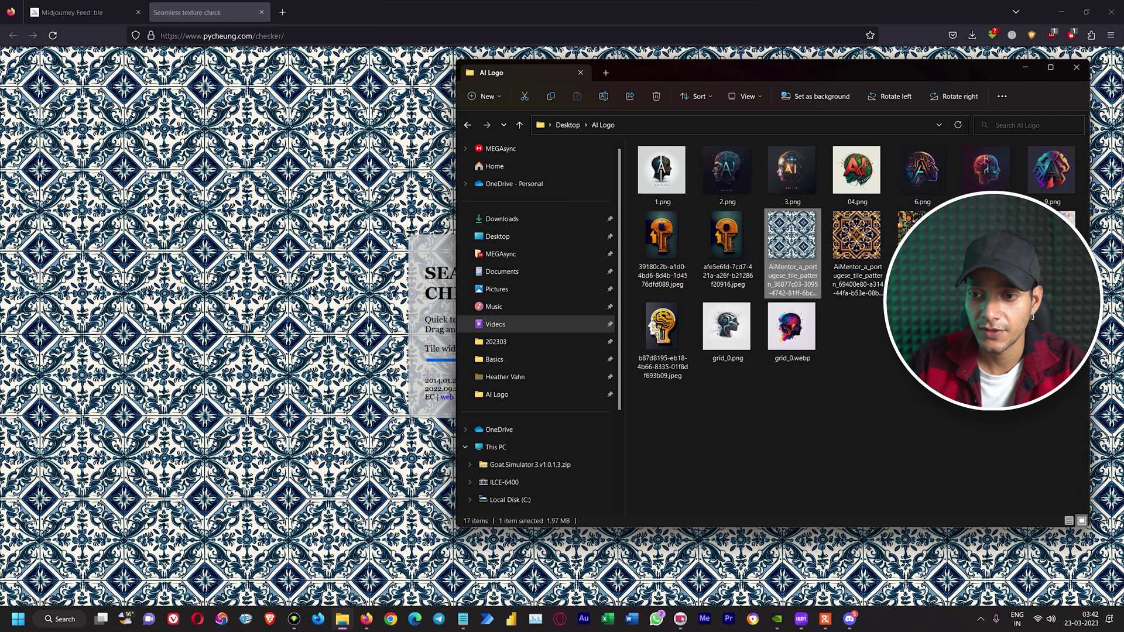
{"action": "left_click_drag", "start_coordinate": [986, 235], "coordinate": [261, 196]}
{"action": "left_click", "coordinate": [261, 196]}
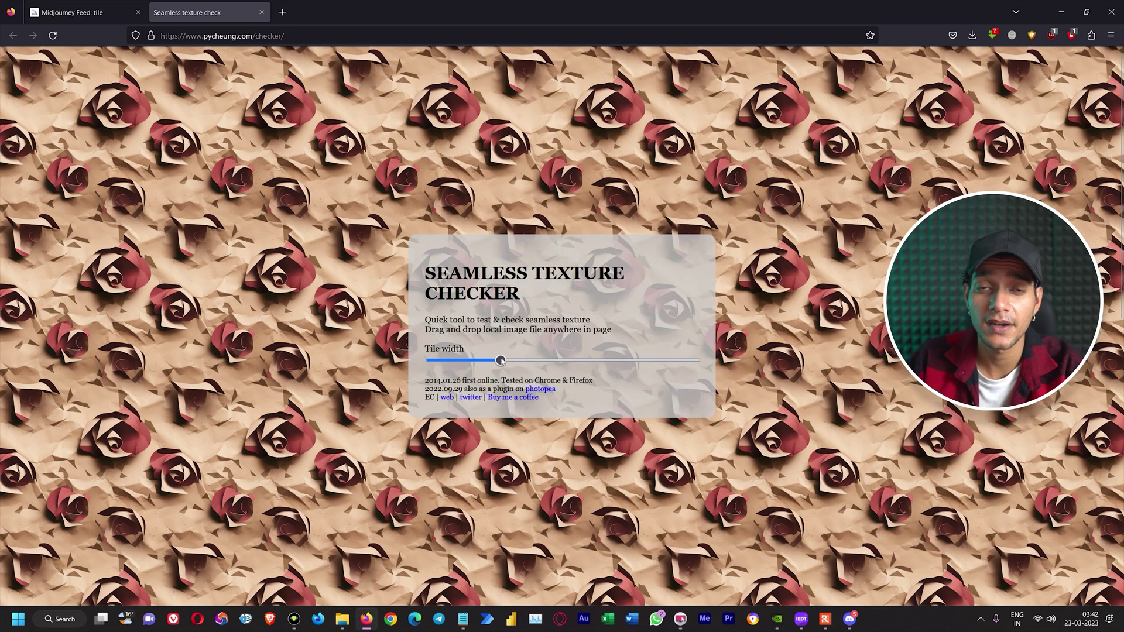
Vary the tile width from small to maximum to check the rose tiles for seams.
{"action": "mouse_move", "coordinate": [502, 362]}
{"action": "left_mouse_down"}
{"action": "mouse_move", "coordinate": [440, 361]}
{"action": "mouse_move", "coordinate": [499, 364]}
{"action": "left_mouse_up"}
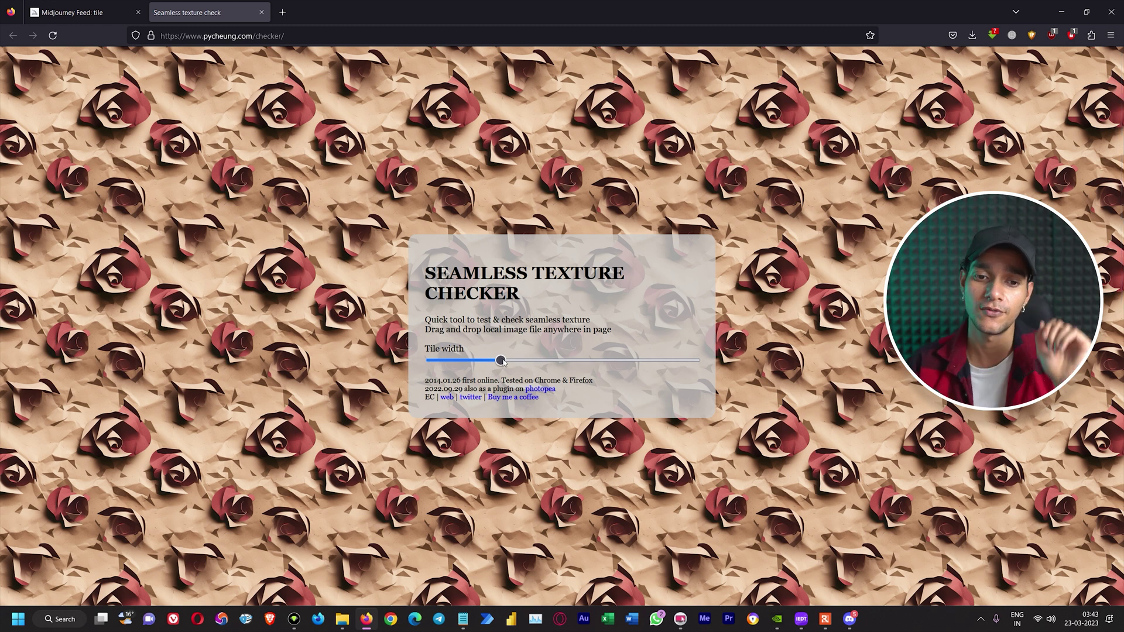
{"action": "left_click_drag", "start_coordinate": [503, 361], "coordinate": [445, 362]}
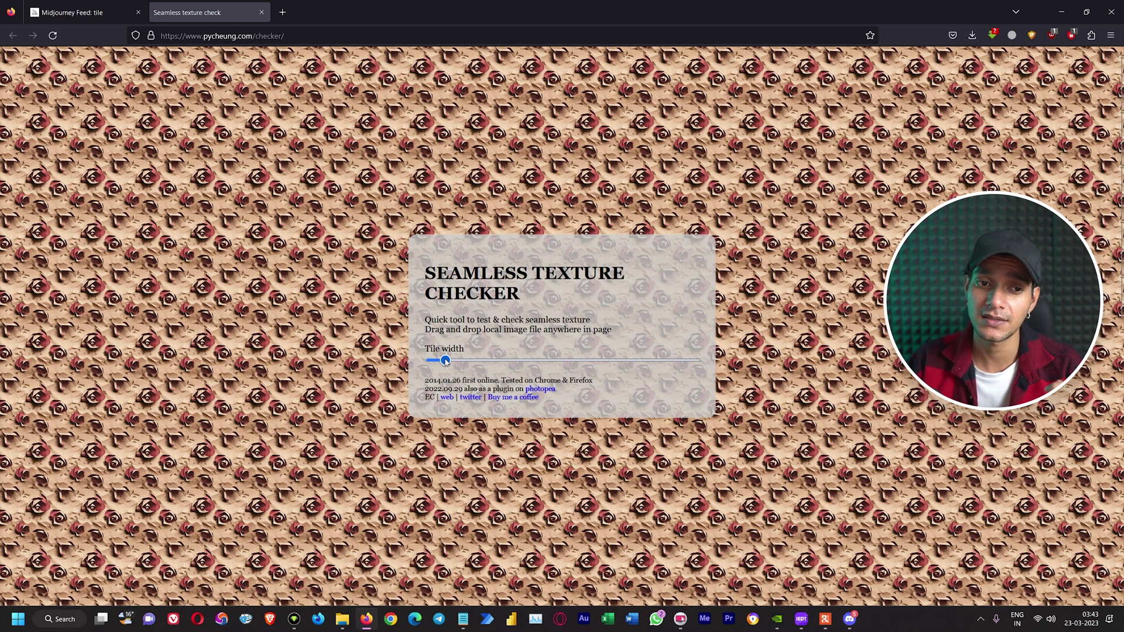
{"action": "left_click_drag", "start_coordinate": [453, 363], "coordinate": [452, 363]}
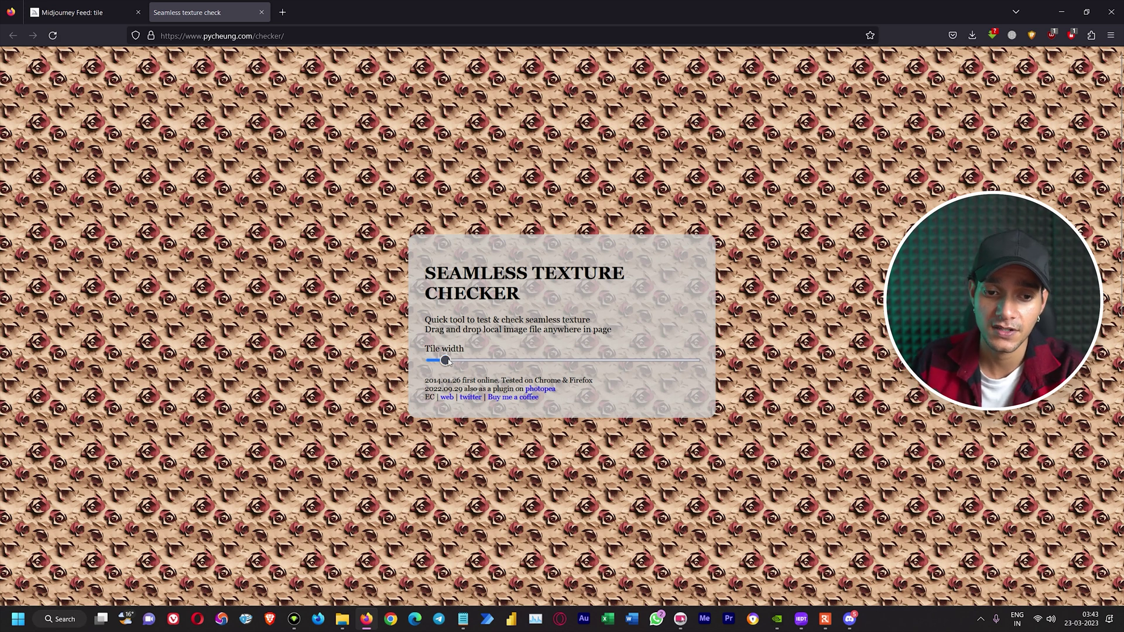
{"action": "left_click_drag", "start_coordinate": [447, 361], "coordinate": [485, 363]}
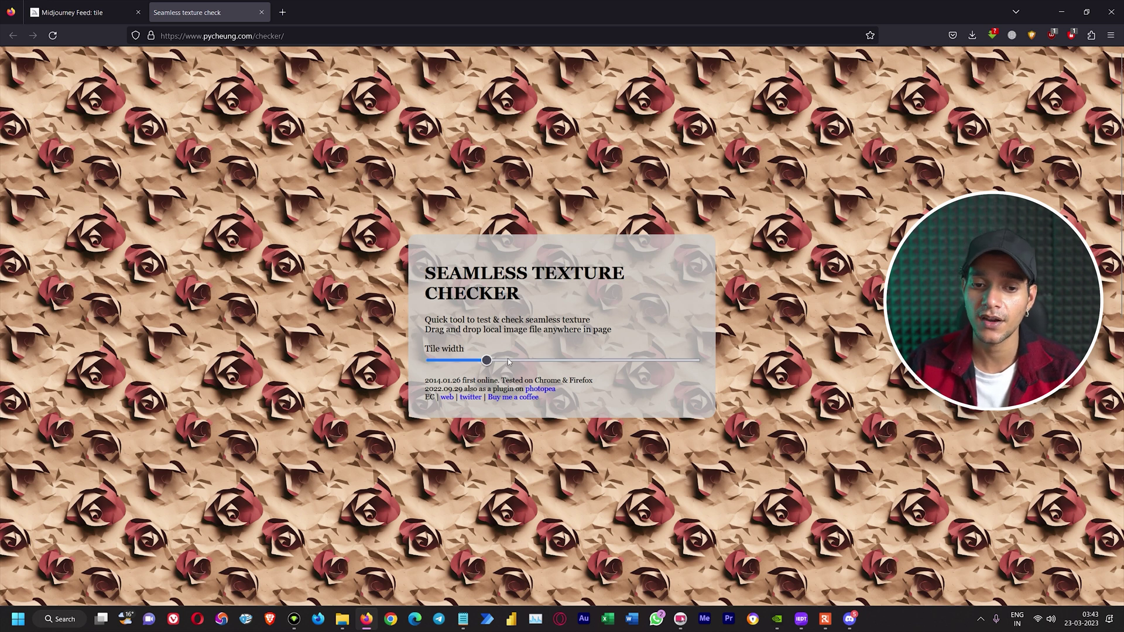
{"action": "left_click_drag", "start_coordinate": [487, 362], "coordinate": [538, 346]}
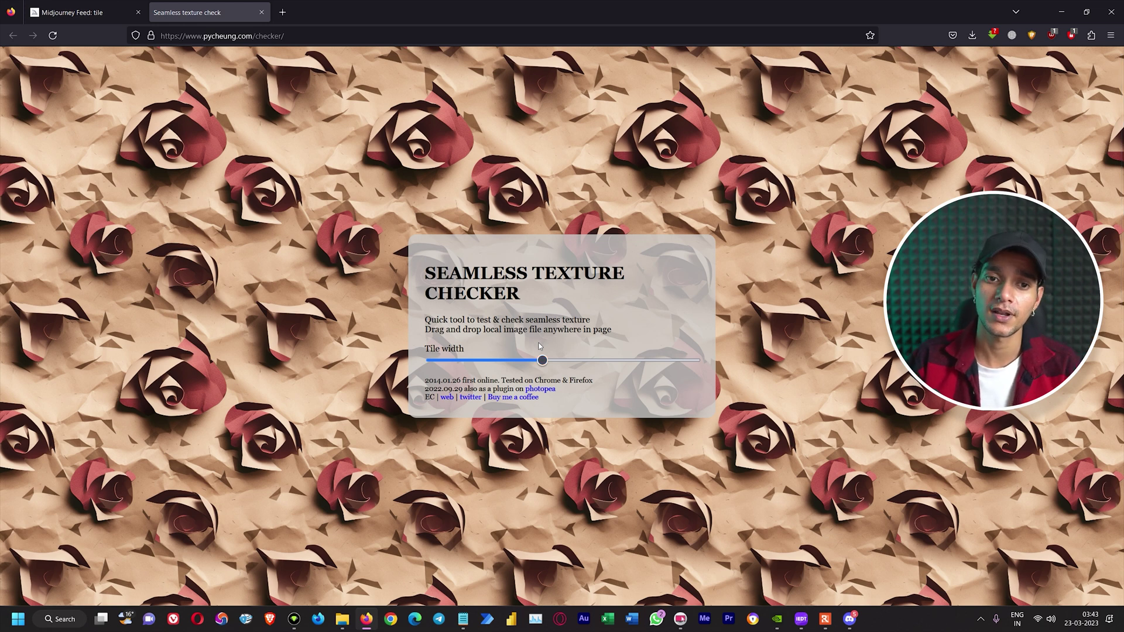
{"action": "left_click_drag", "start_coordinate": [539, 346], "coordinate": [511, 348]}
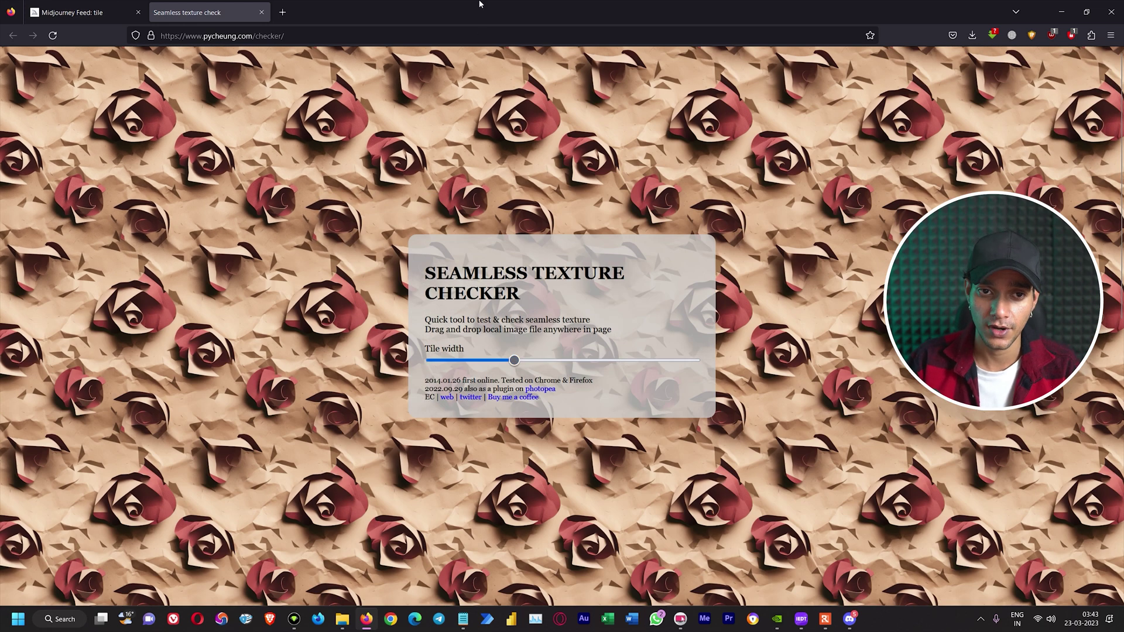
{"action": "left_click_drag", "start_coordinate": [479, 3], "coordinate": [397, 179]}
Load the flower garden image into the checker and try larger tile widths.
{"action": "left_click_drag", "start_coordinate": [912, 235], "coordinate": [644, 378]}
{"action": "double_click", "coordinate": [554, 188]}
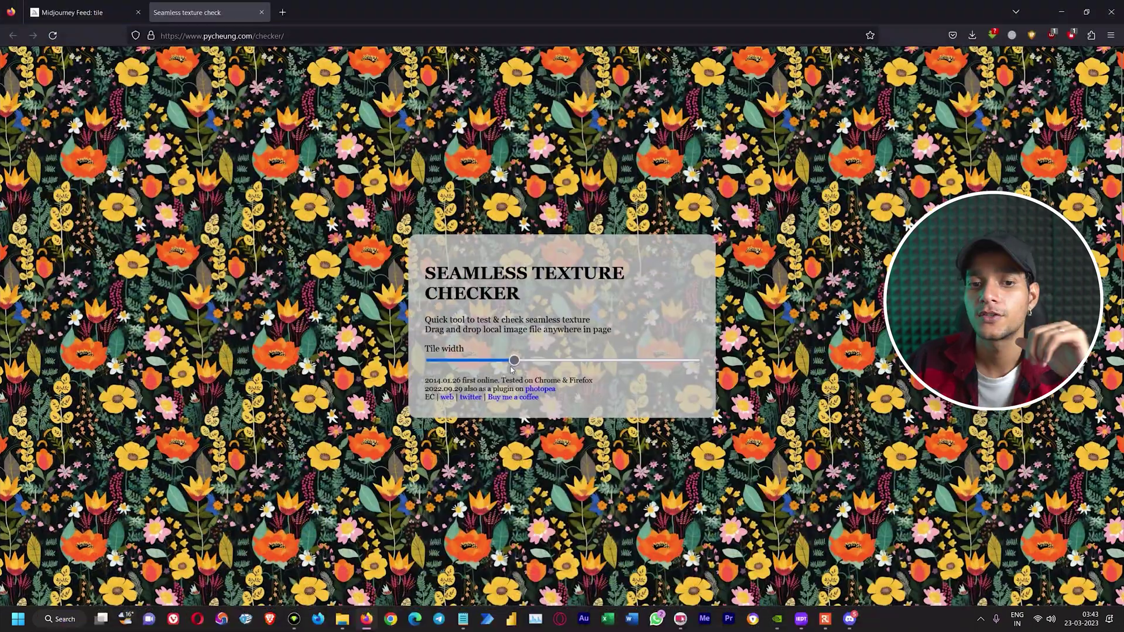
{"action": "left_click_drag", "start_coordinate": [512, 368], "coordinate": [456, 350]}
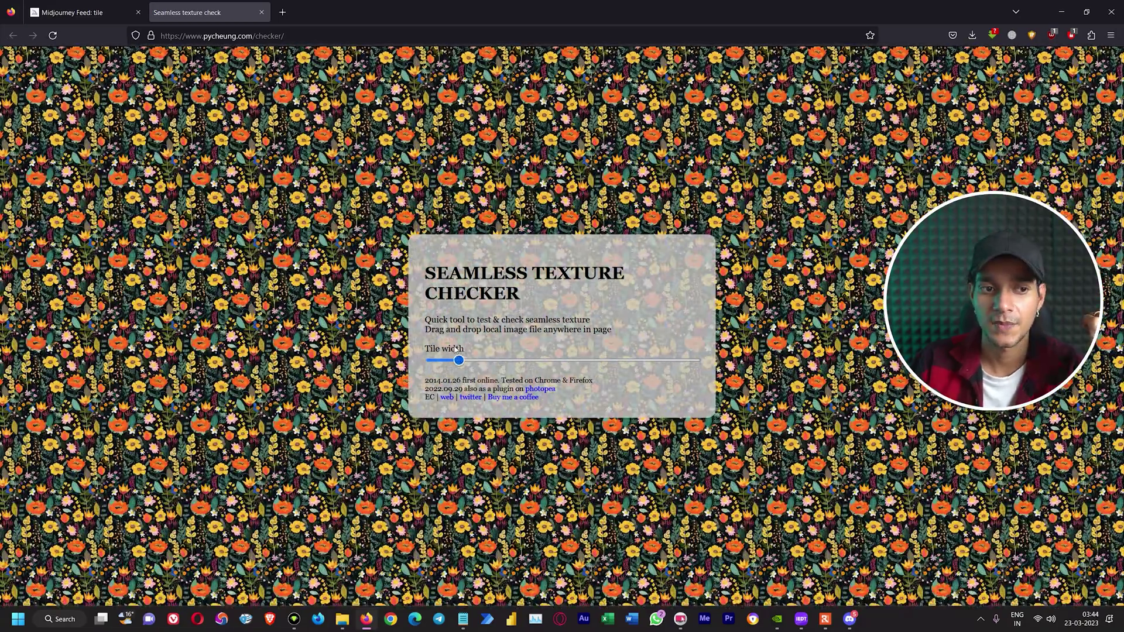
{"action": "left_click_drag", "start_coordinate": [467, 351], "coordinate": [627, 360]}
Load the watercolor koi image into the checker and shrink the tiles to show many repeats.
{"action": "double_click", "coordinate": [654, 5]}
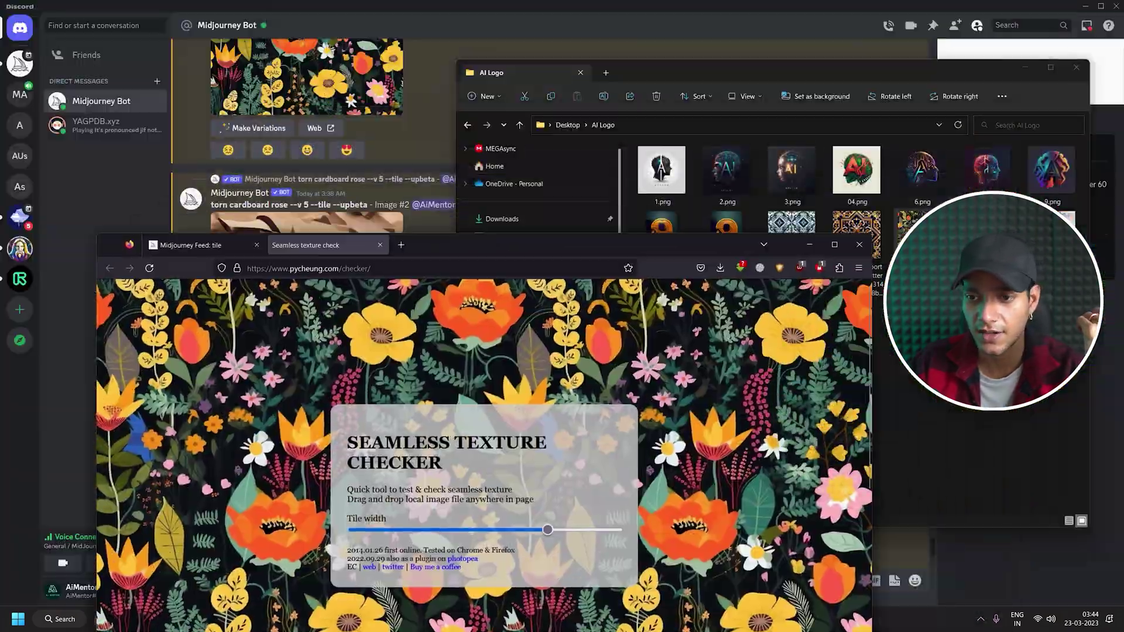
{"action": "key", "text": "alt+Tab"}
{"action": "left_click_drag", "start_coordinate": [1052, 234], "coordinate": [281, 345]}
{"action": "double_click", "coordinate": [425, 260]}
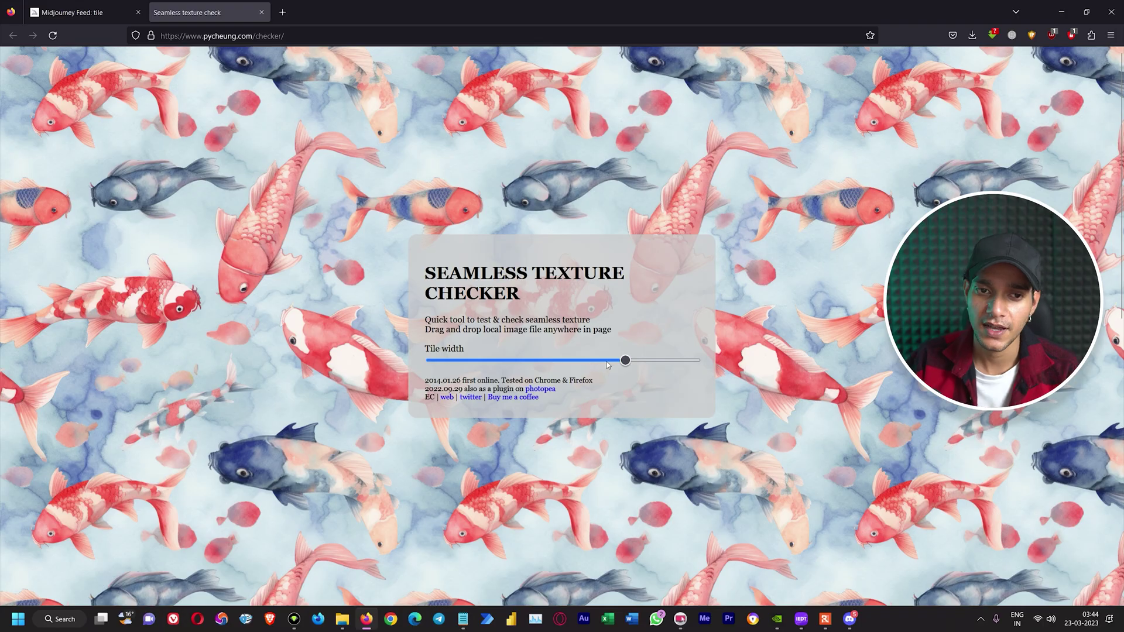
{"action": "left_click_drag", "start_coordinate": [621, 363], "coordinate": [576, 381]}
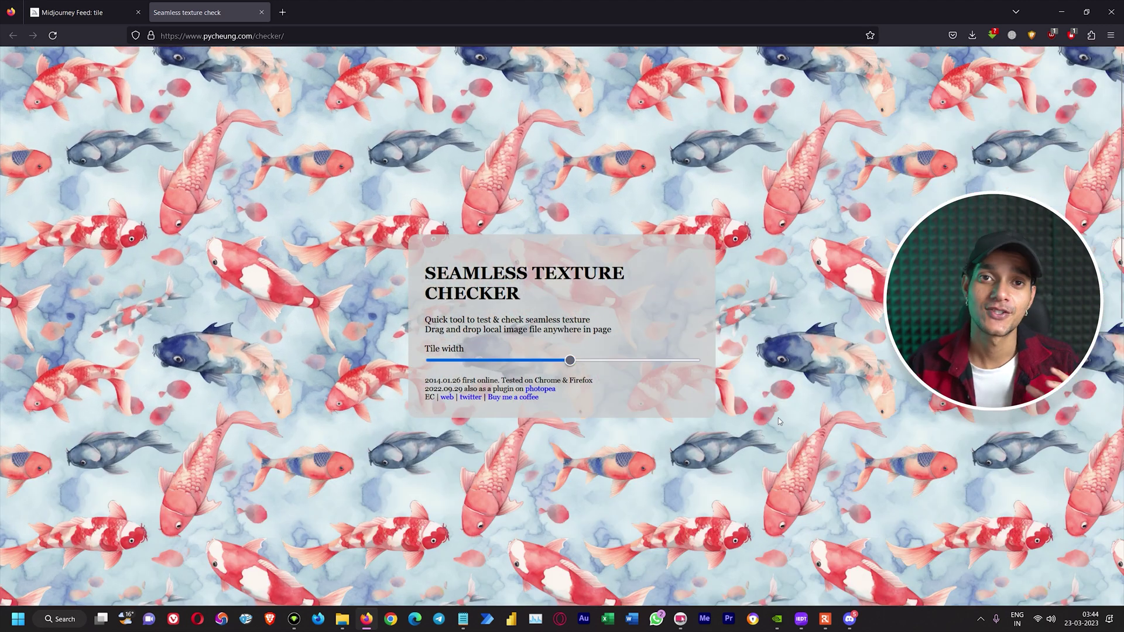